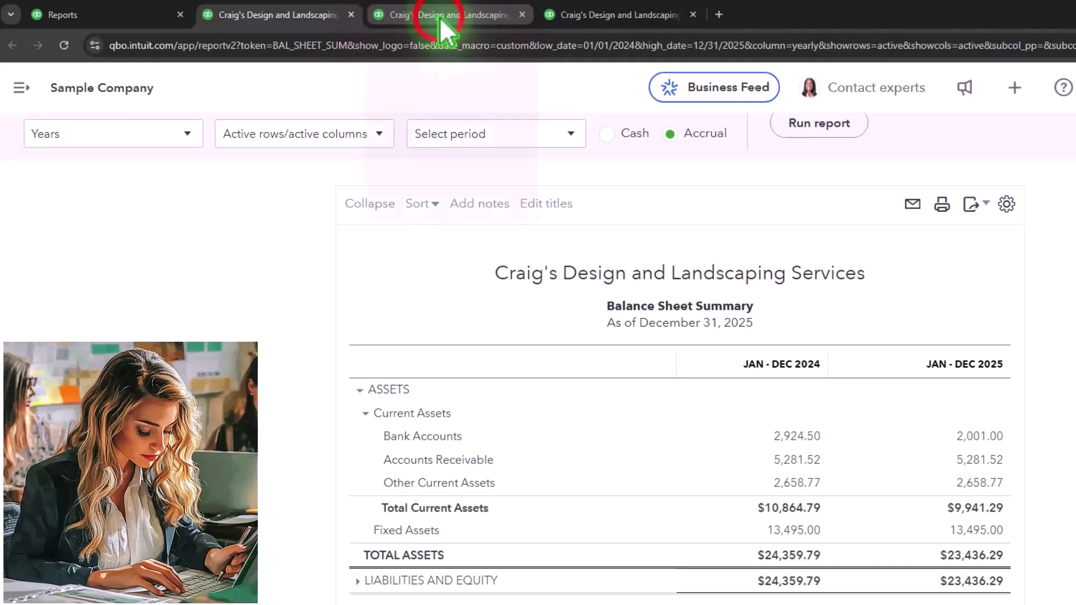
Step: Open the Balance Sheet report, collapse its Liabilities and Equity section, and collapse and re-expand Current Assets to review the asset accounts
left_click(441, 18)
scroll(219, 286, "down", 2)
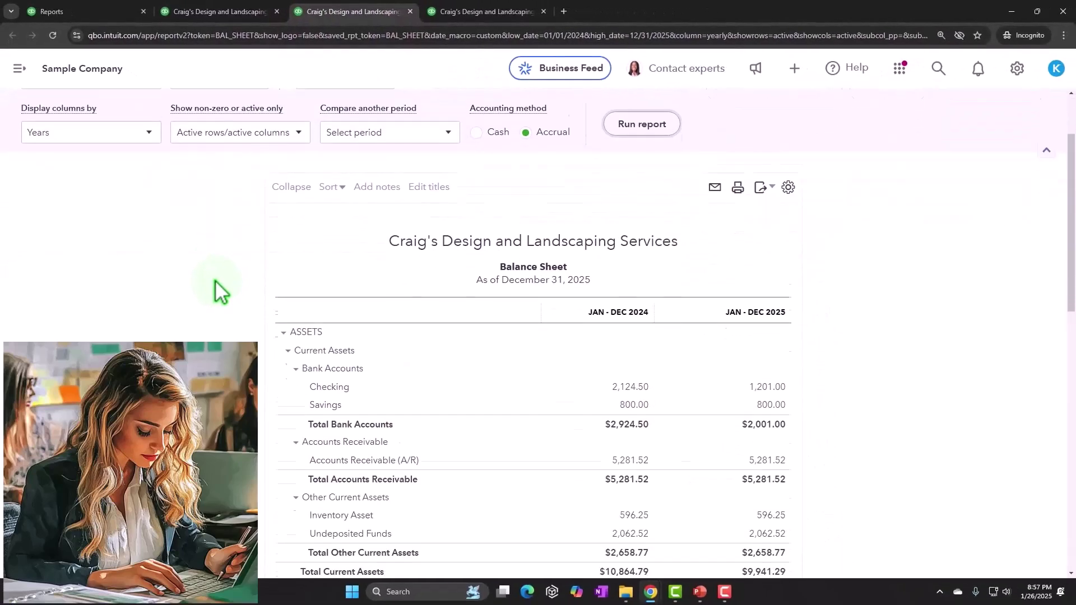
scroll(214, 280, "down", 2)
left_click(285, 285)
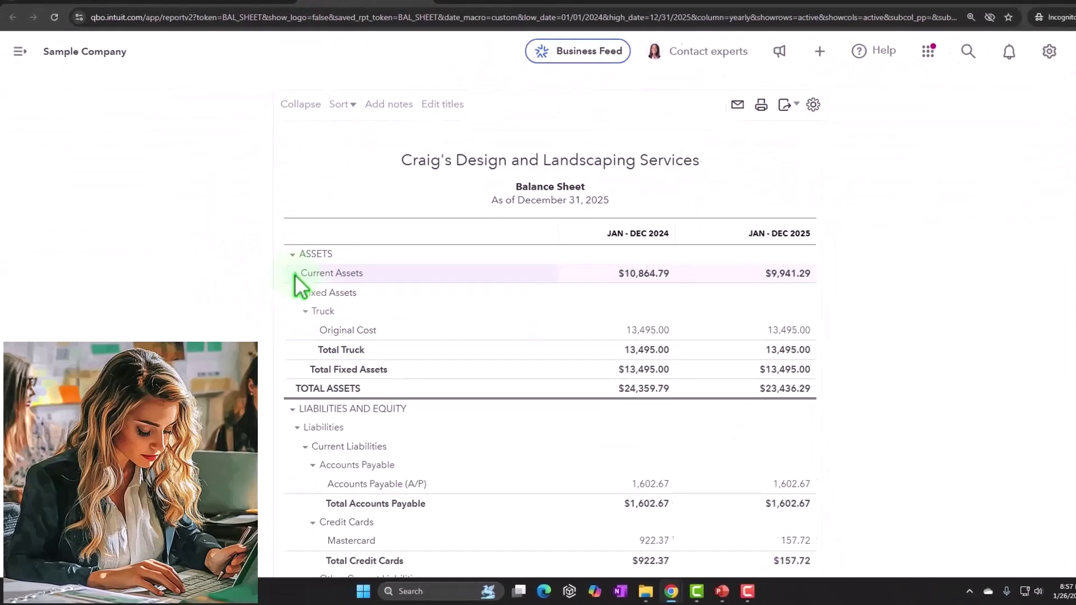
left_click(281, 417)
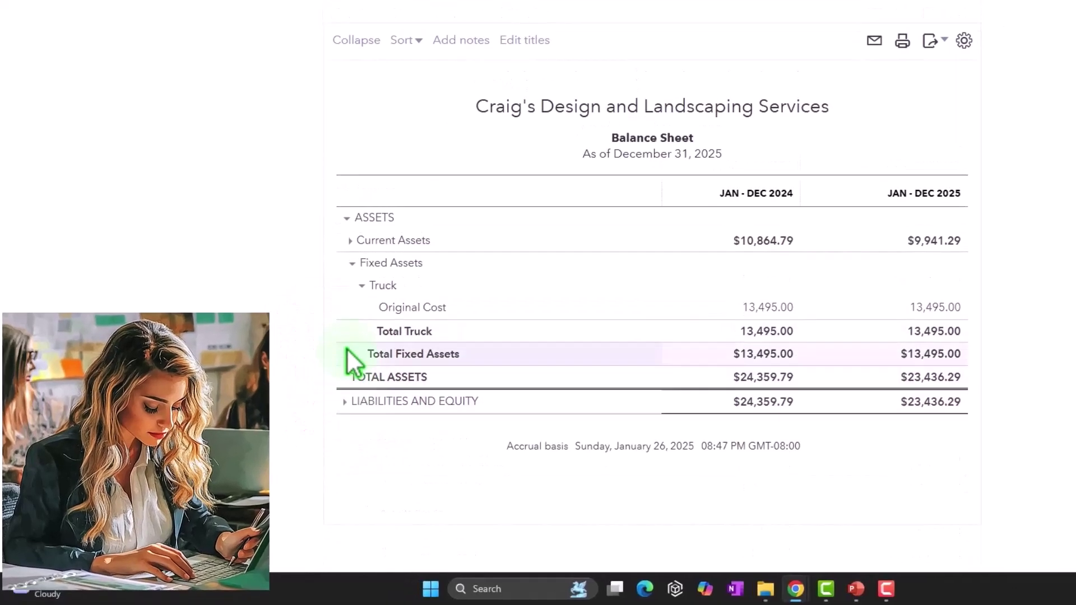
left_click(348, 239)
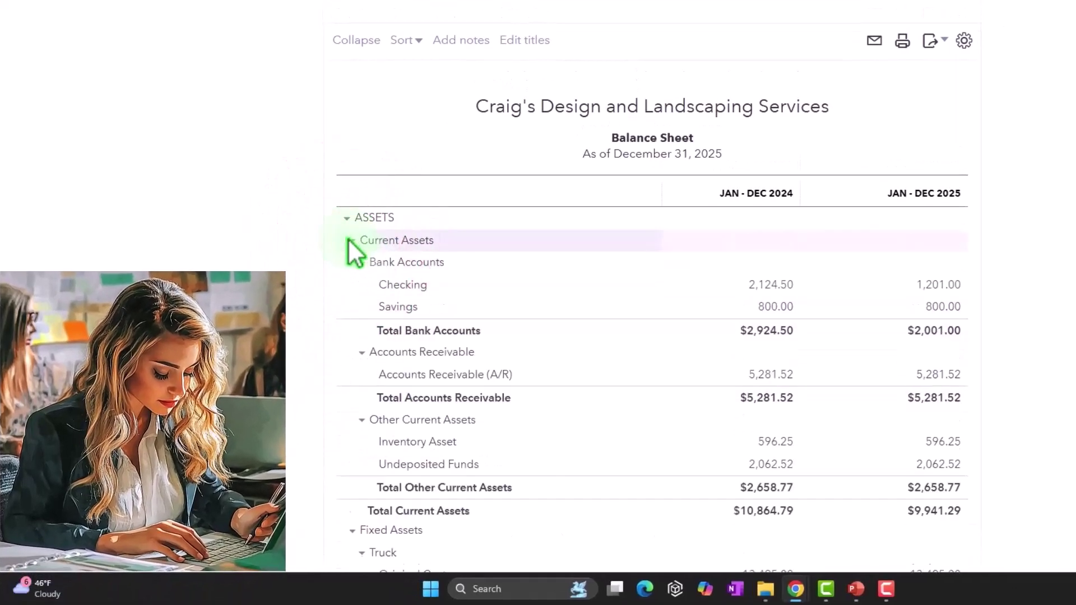
scroll(354, 268, "down", 5)
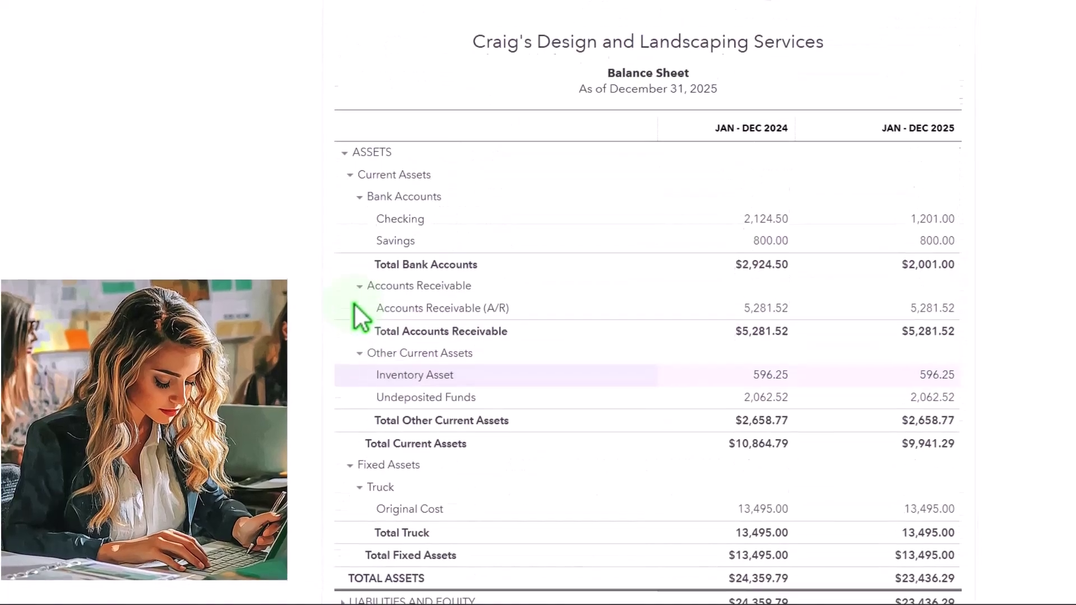
Step: Compare the Balance Sheet Summary with the full Balance Sheet, collapsing and re-expanding the latter's Current Assets and Fixed Assets groups
left_click(258, 13)
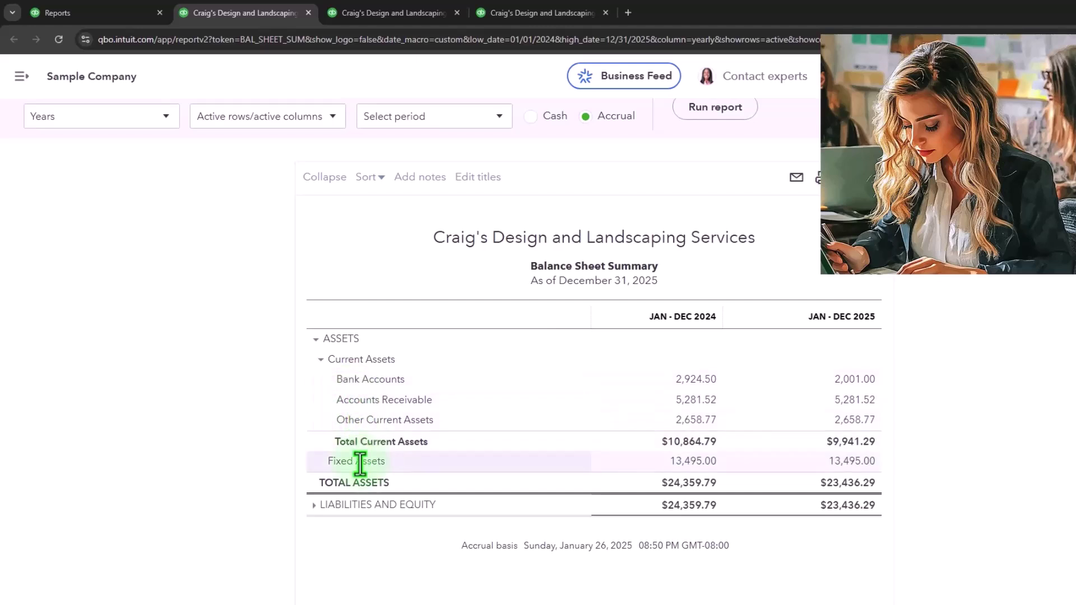
left_click(390, 15)
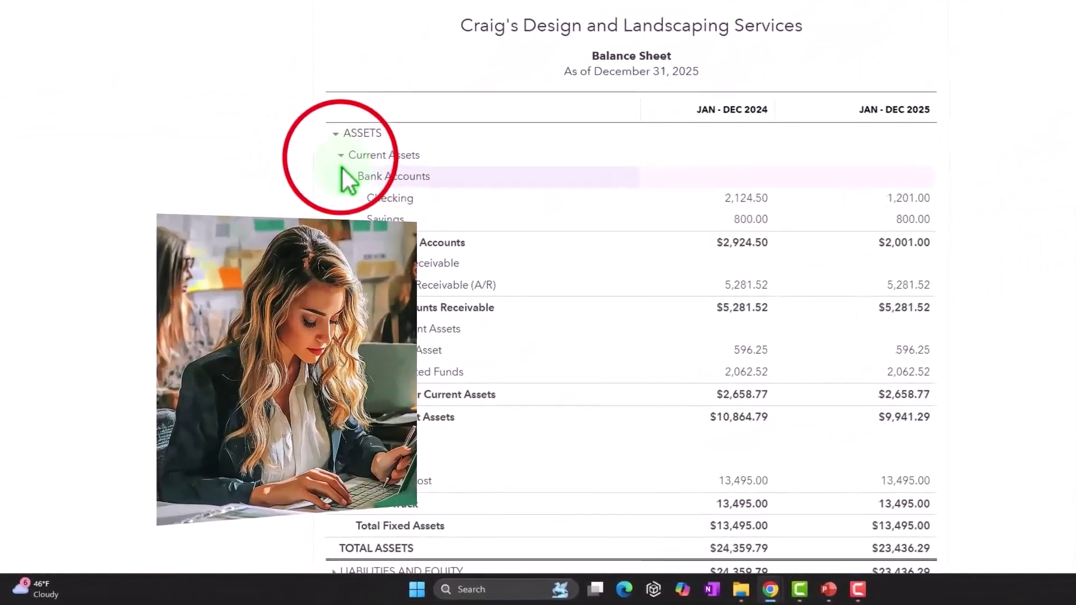
left_click(340, 156)
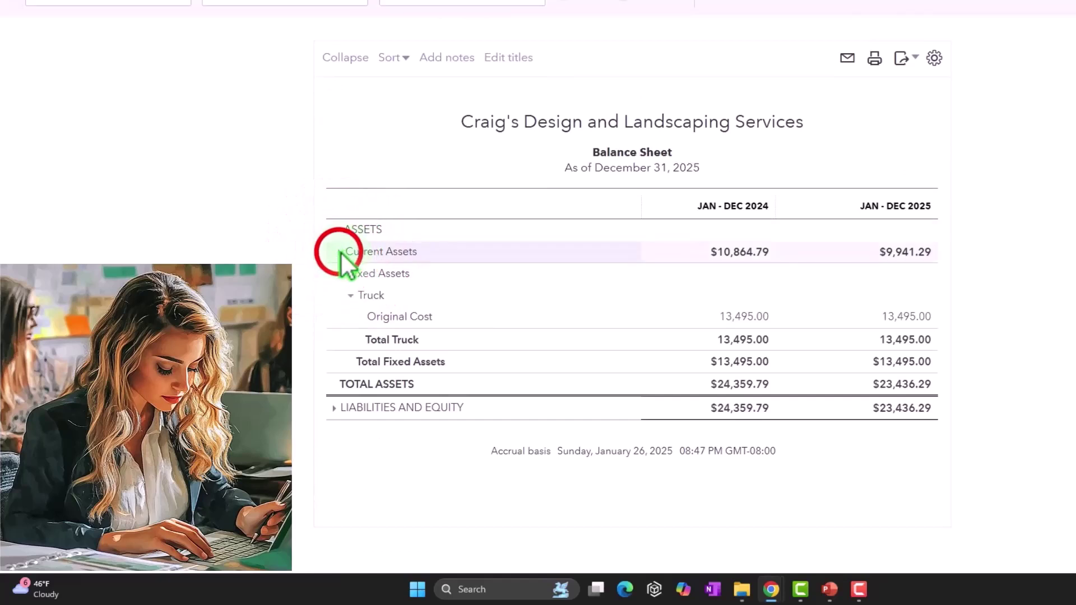
left_click(341, 156)
scroll(346, 262, "down", 2)
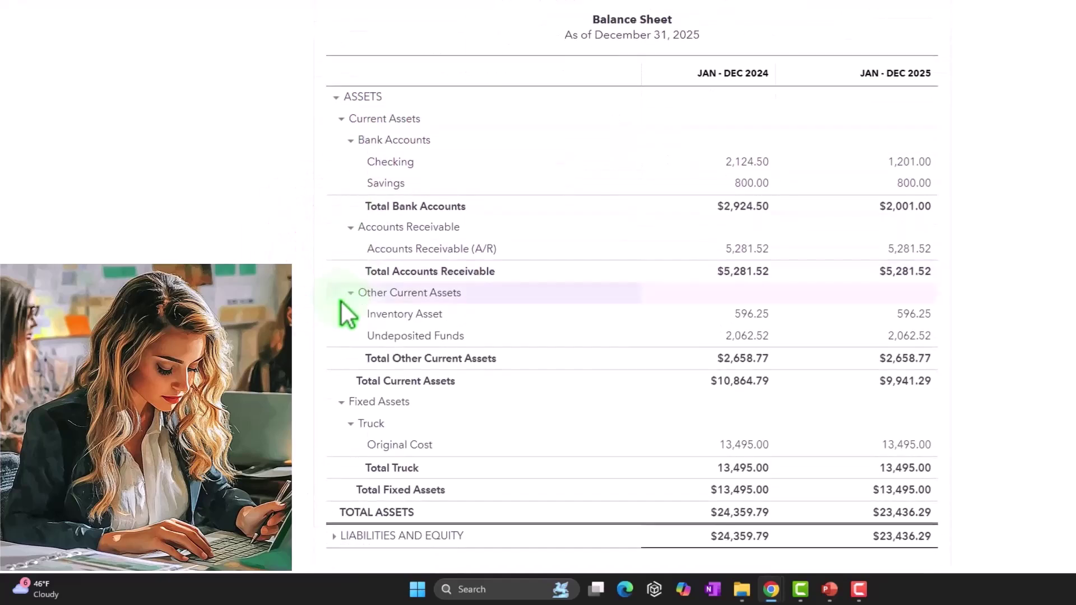
left_click(341, 401)
left_click(342, 402)
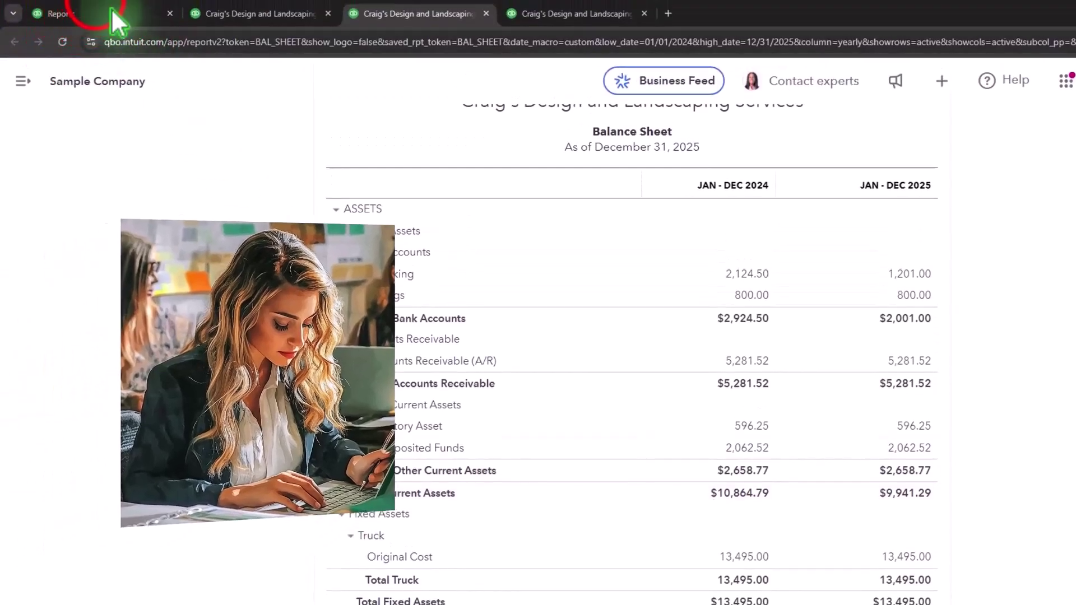
Step: Leave the reports list and open the Chart of accounts under Transactions, dismissing the bank connection message
left_click(115, 22)
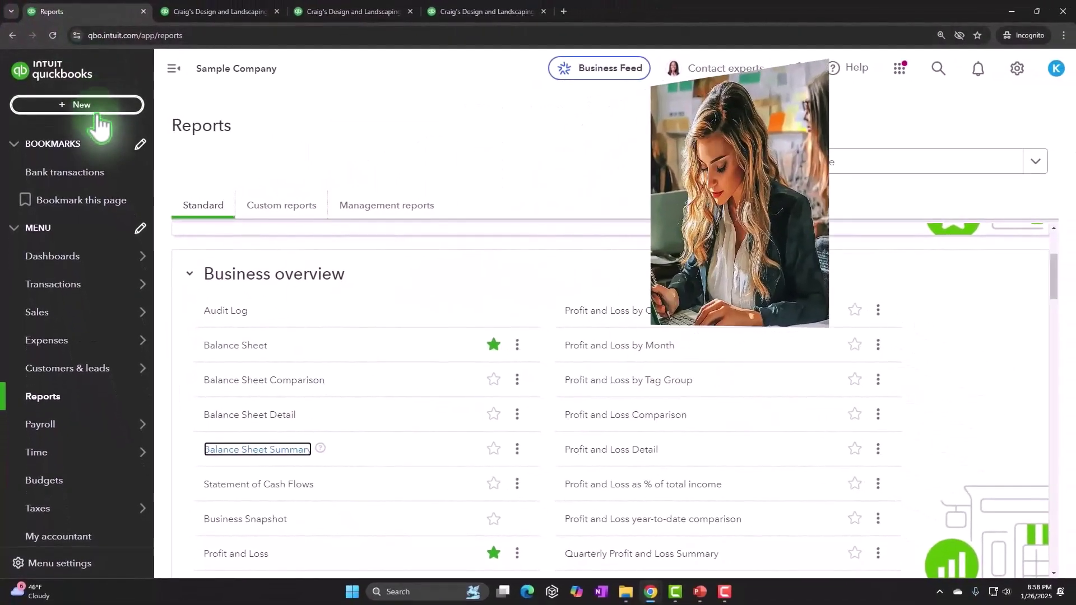
left_click(61, 312)
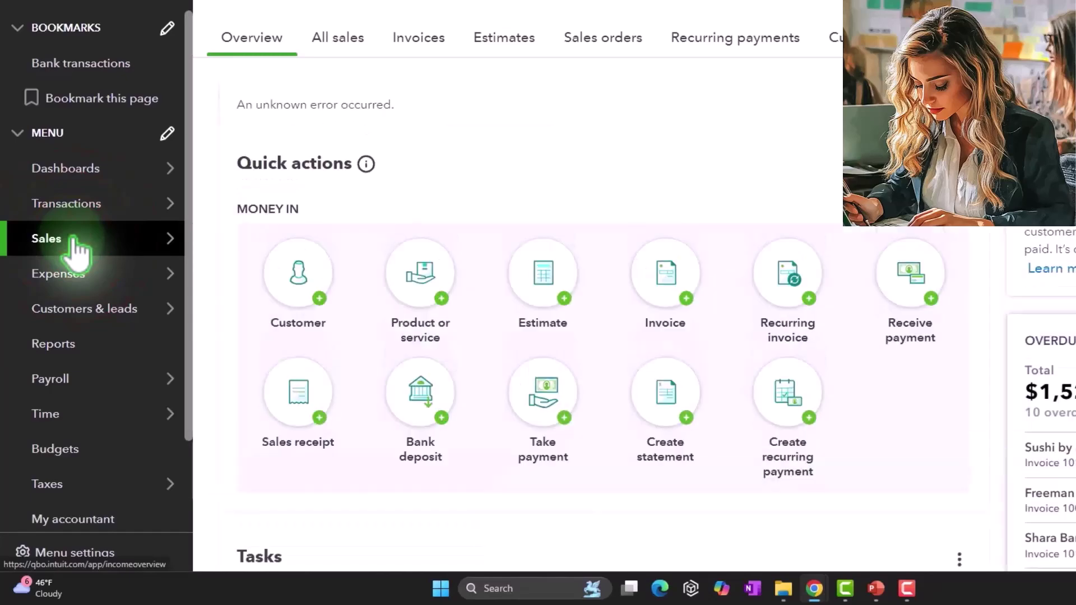
left_click(70, 207)
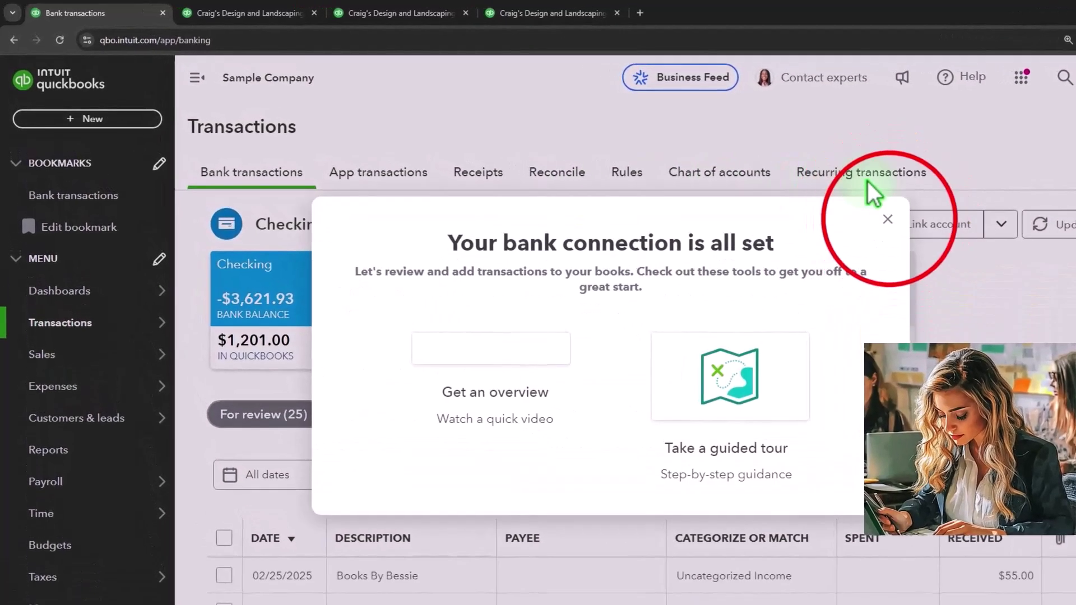
left_click(889, 220)
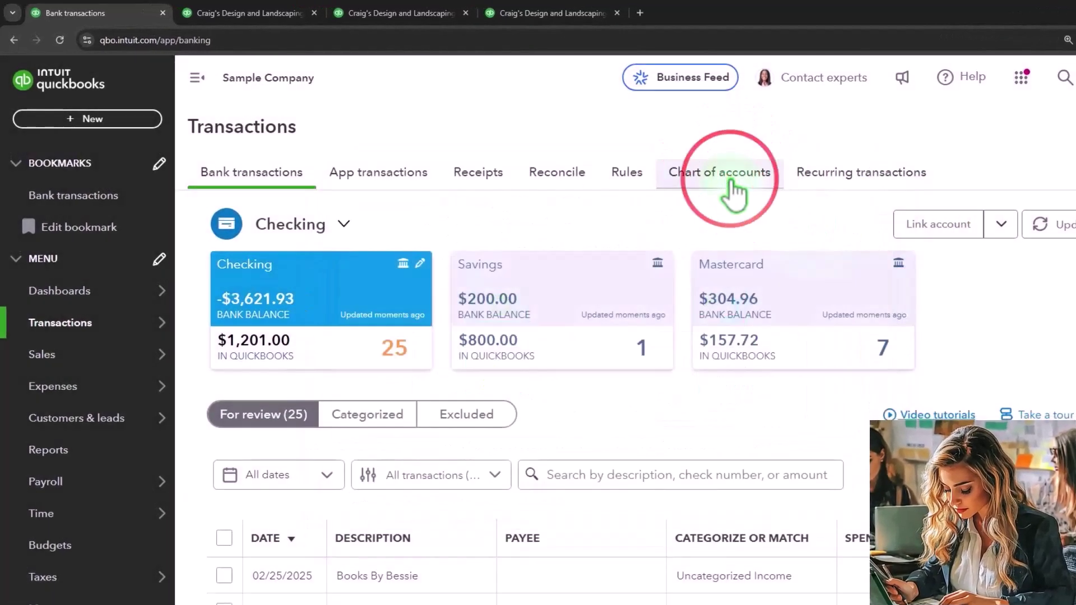
left_click(730, 185)
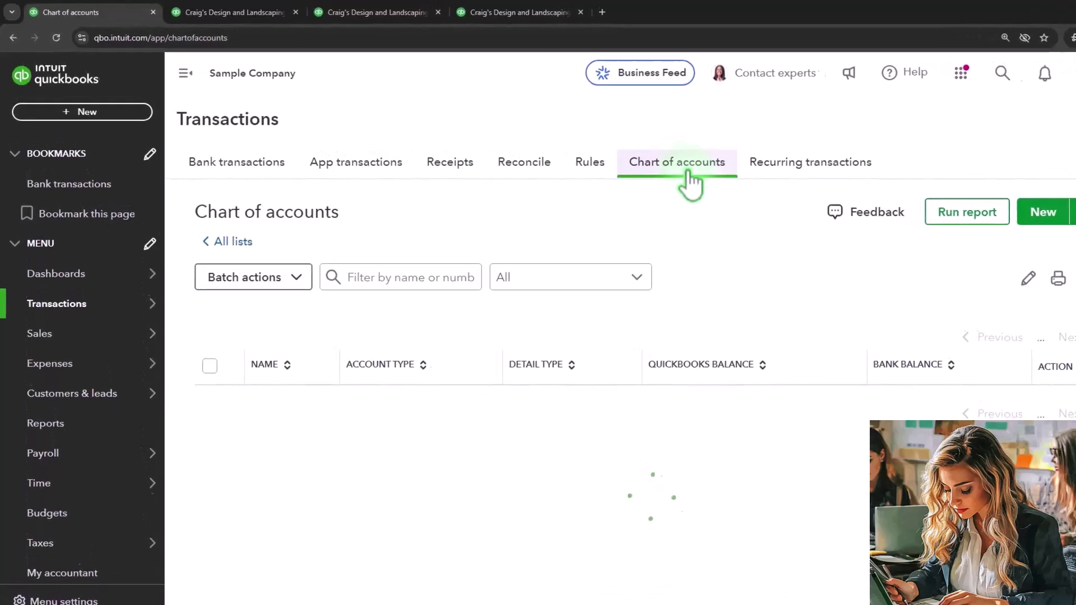
Step: Hide the side navigation and review the account types of the asset accounts in the Chart of accounts
left_click(185, 72)
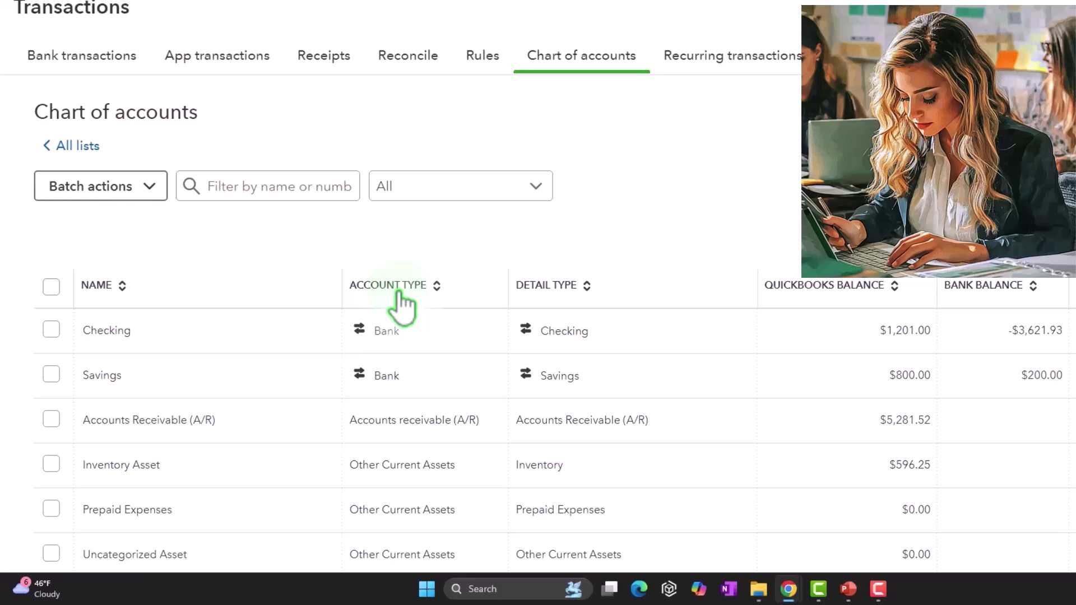
scroll(401, 303, "down", 2)
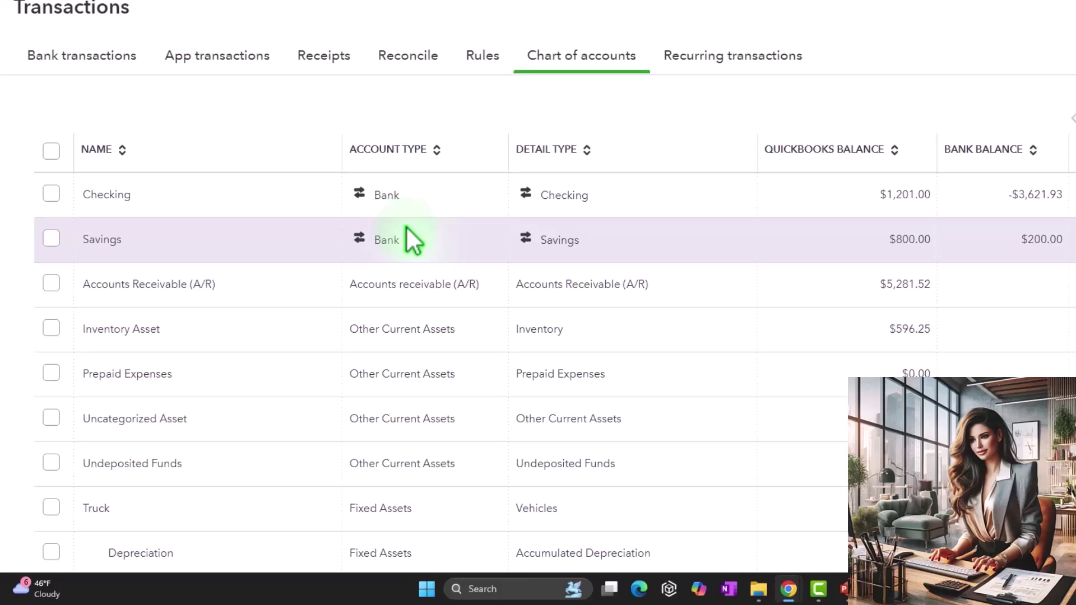
scroll(406, 227, "down", 1)
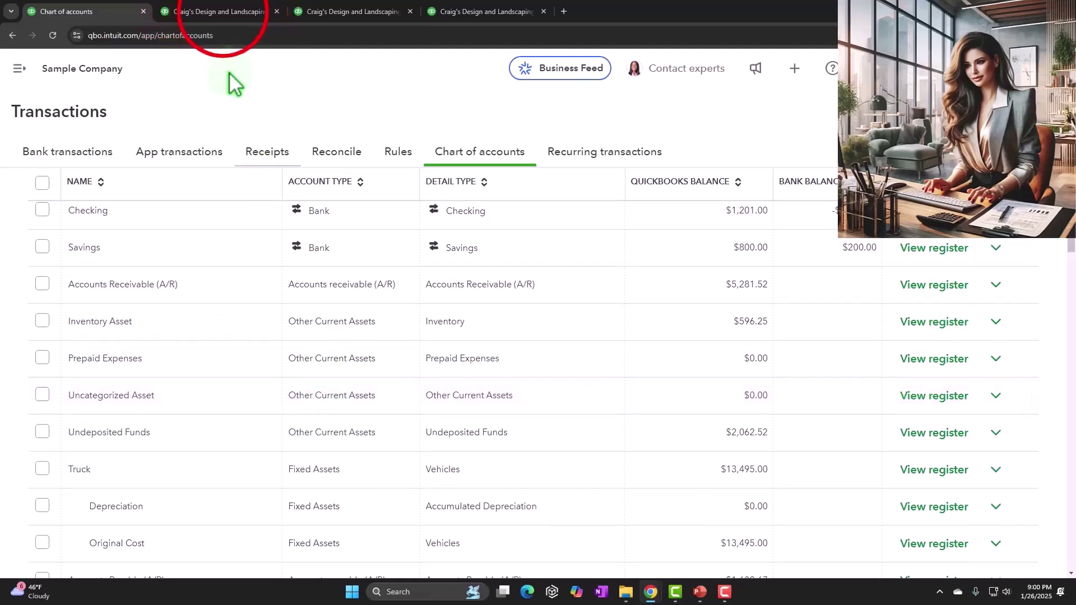
Step: Return to the Balance Sheet Summary and expand its Liabilities and Equity section to review the liability categories
left_click(221, 11)
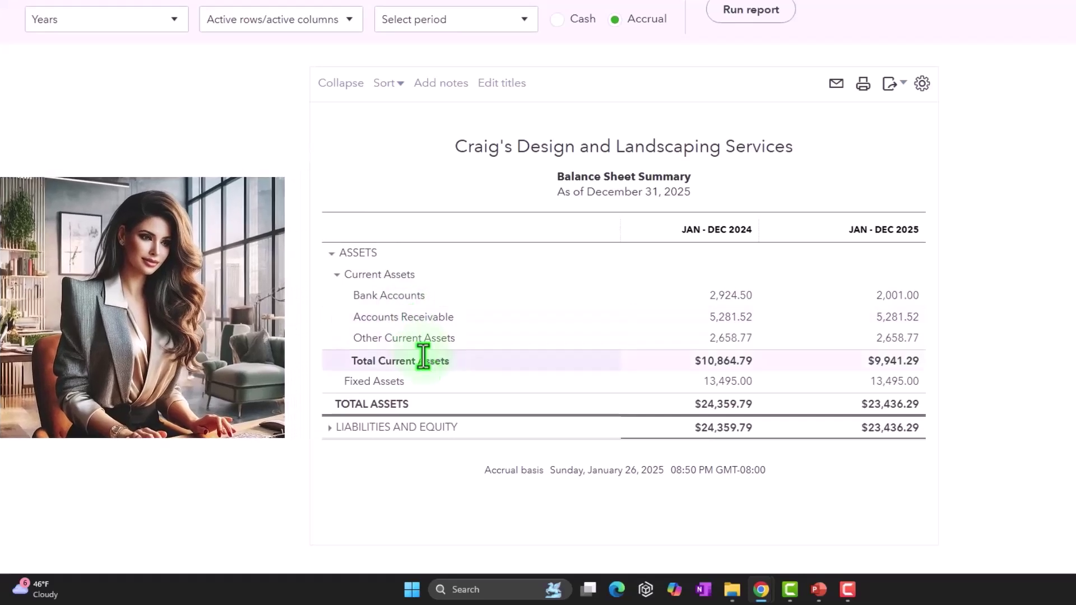
left_click(331, 429)
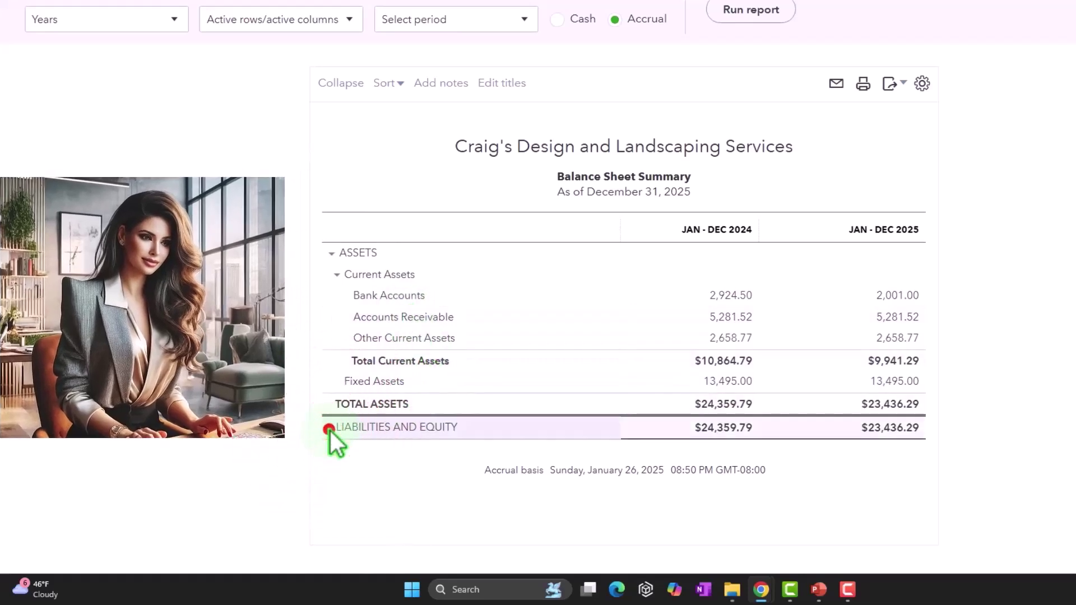
left_click(333, 447)
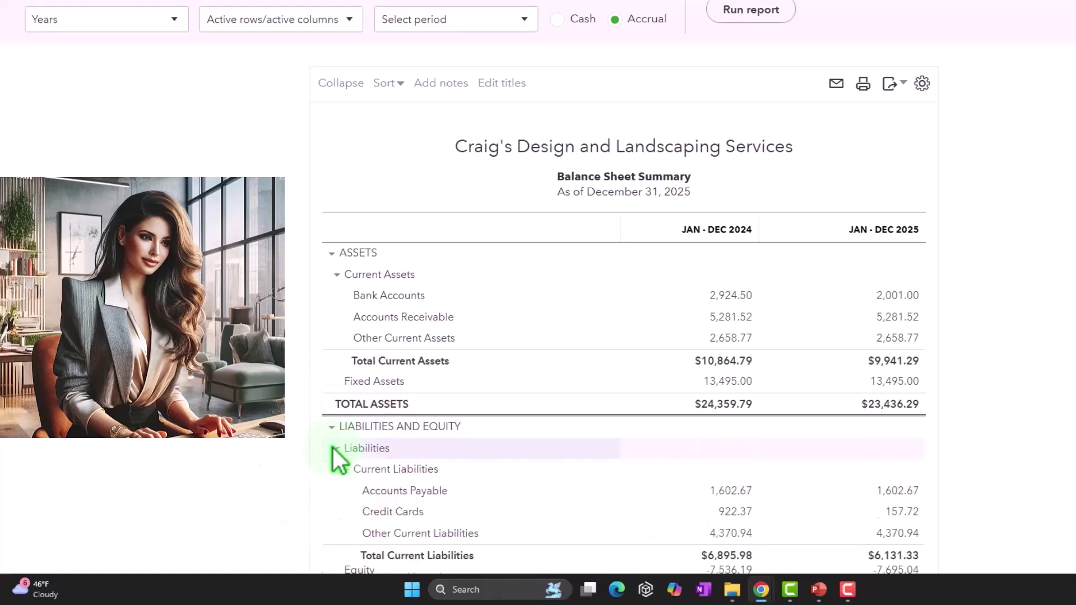
scroll(335, 455, "down", 2)
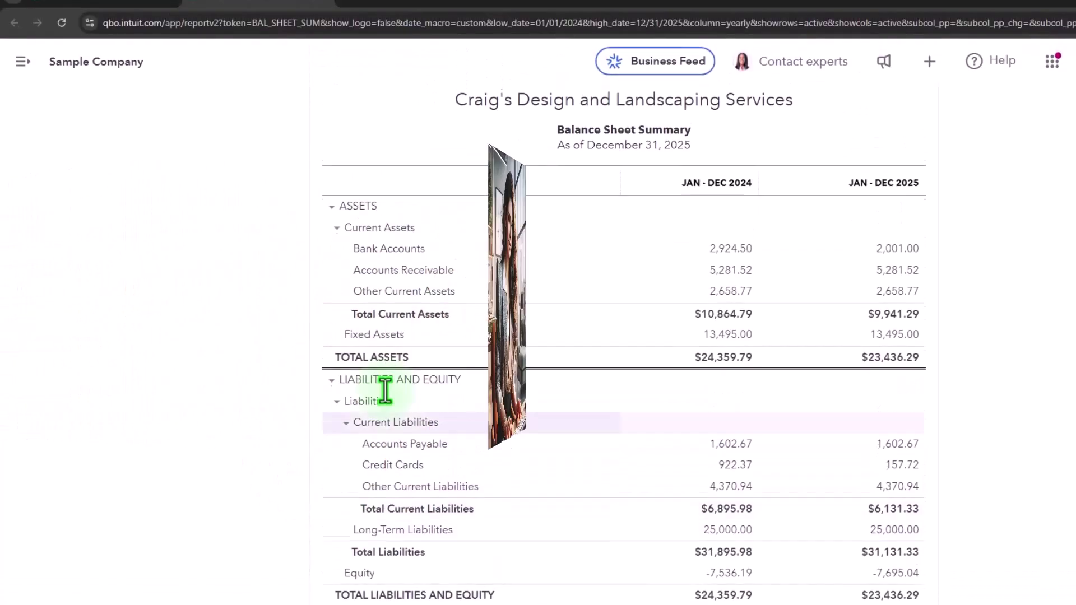
Step: Go back to the full Balance Sheet and collapse and re-expand the Current Assets group
left_click(414, 14)
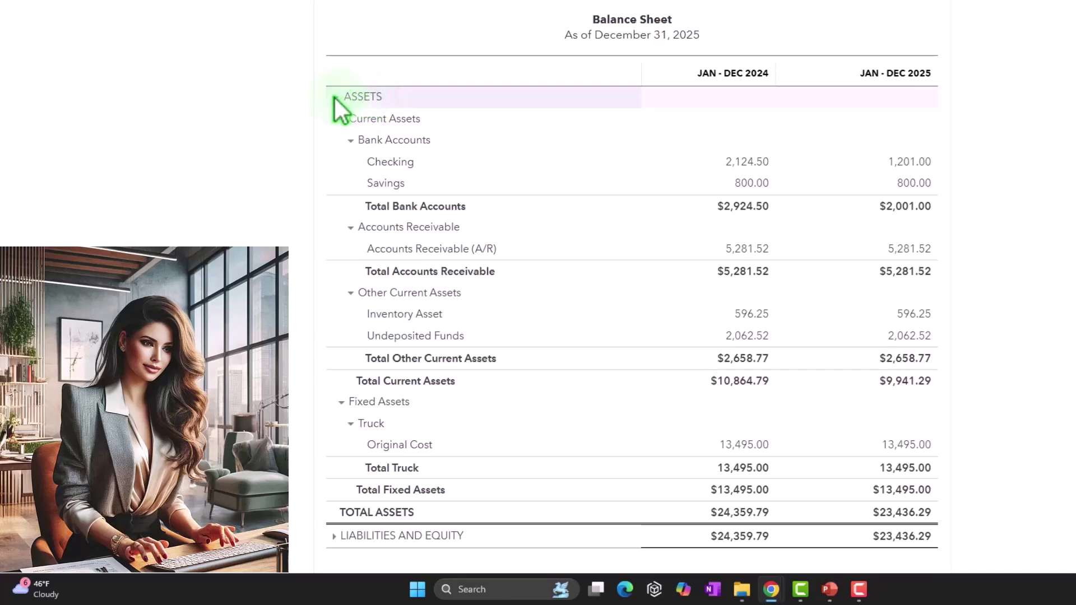
left_click(342, 120)
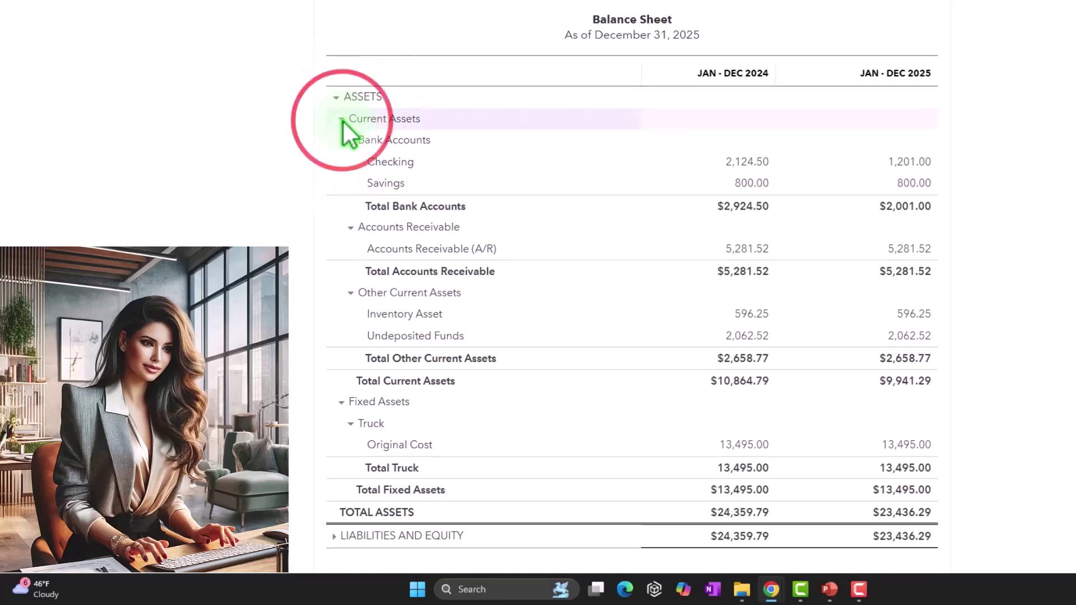
left_click(342, 120)
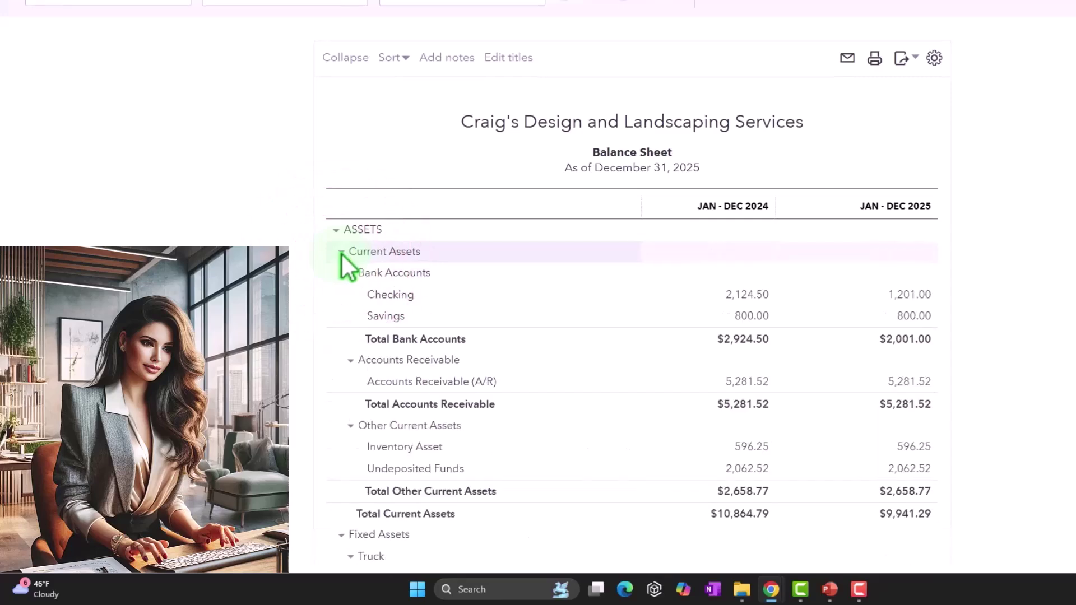
scroll(343, 253, "down", 2)
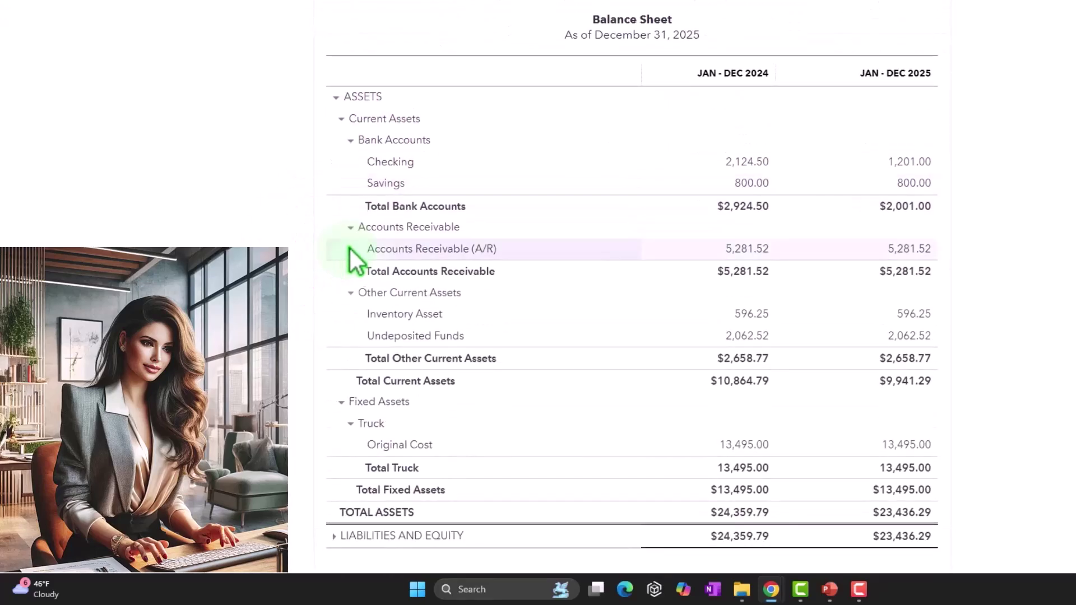
Step: Collapse and re-expand the Bank Accounts and Accounts Receivable subgroups within Current Assets
left_click(352, 141)
left_click(349, 145)
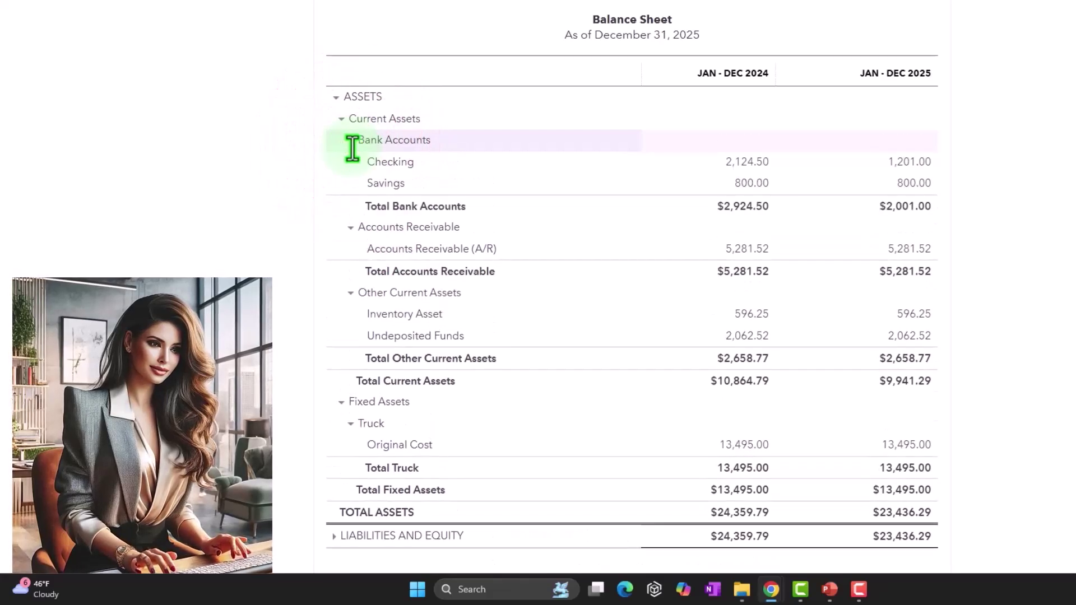
left_click(351, 228)
left_click(351, 228)
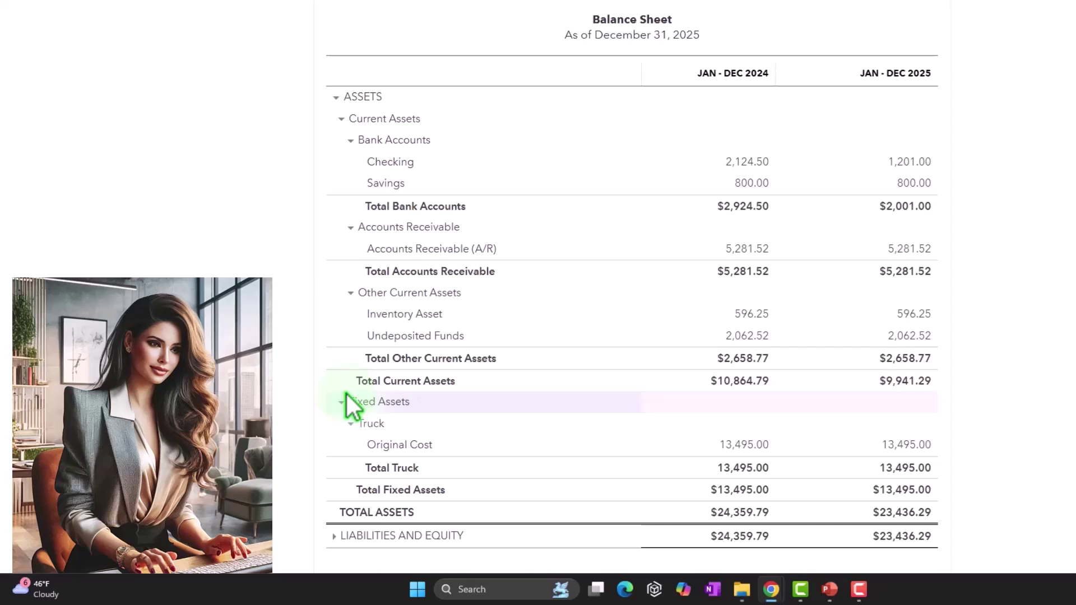
Step: Expand the Liabilities and Equity section of the full Balance Sheet
scroll(351, 405, "down", 2)
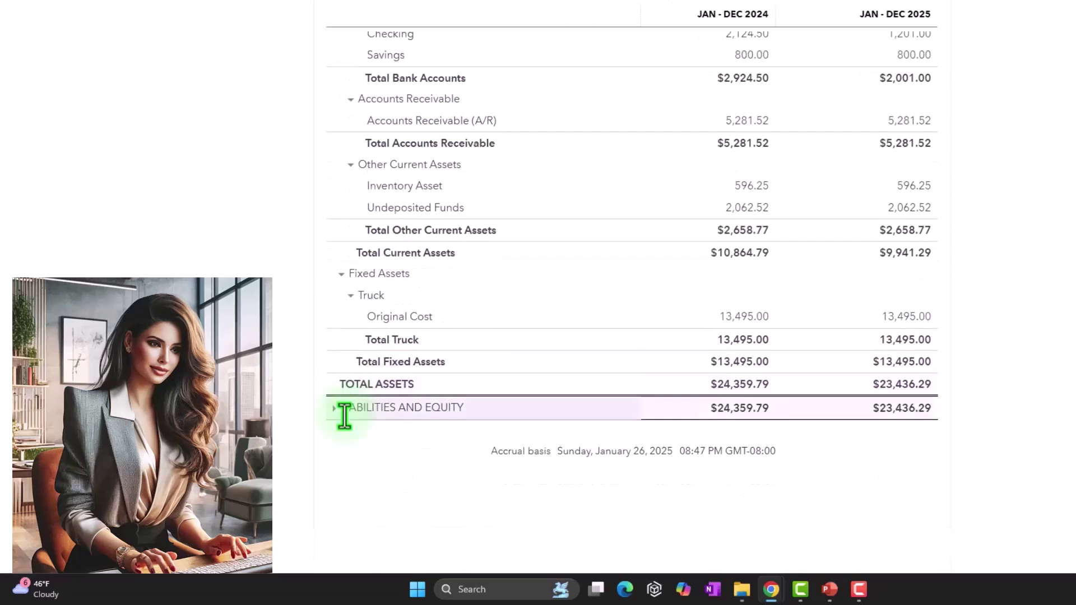
left_click(335, 409)
scroll(335, 412, "down", 3)
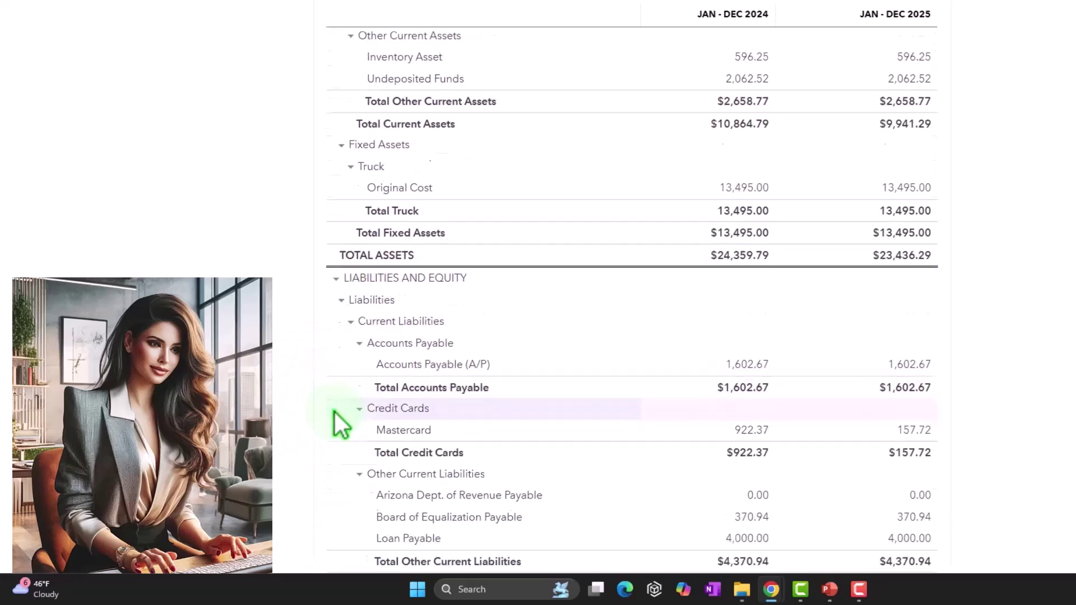
Step: Collapse and re-expand the Liabilities group of the Balance Sheet to examine its structure
left_click(338, 231)
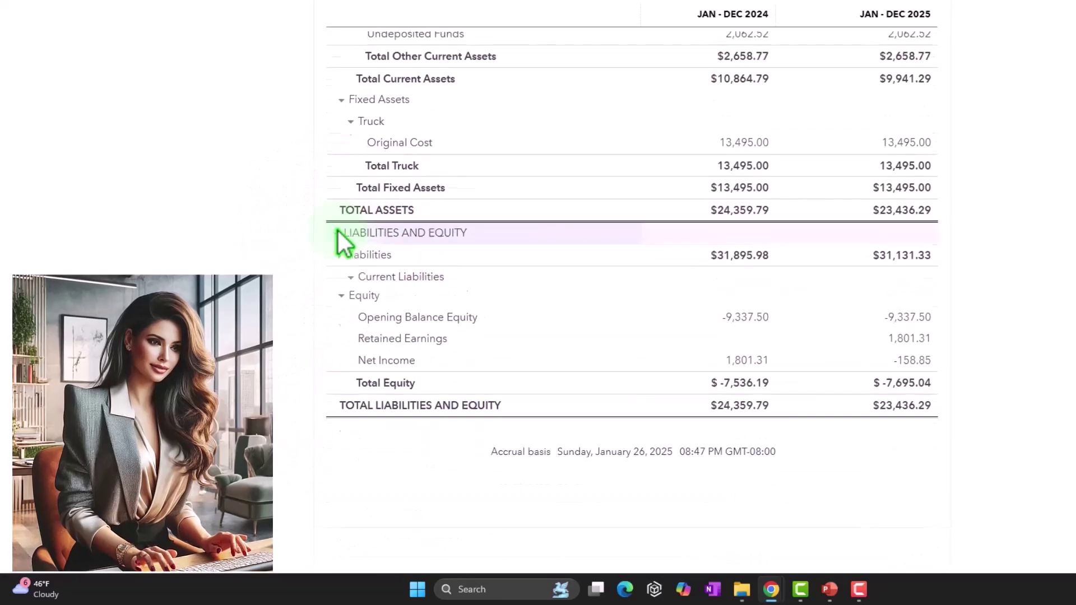
left_click(338, 275)
left_click(339, 274)
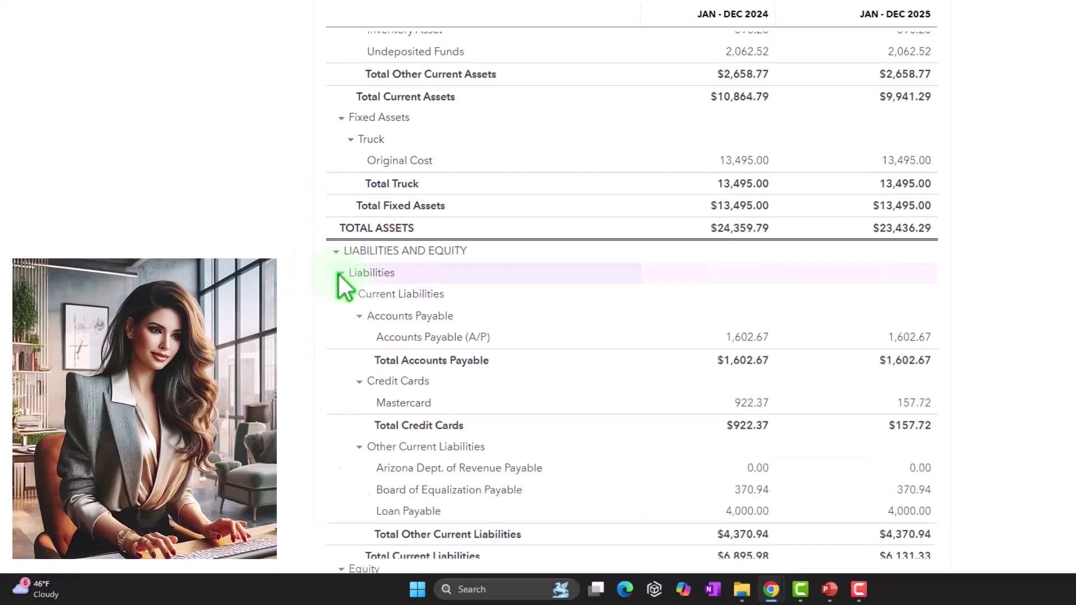
Step: Collapse and re-expand the Current Liabilities group and its Accounts Payable and Credit Cards subgroups
left_click(350, 295)
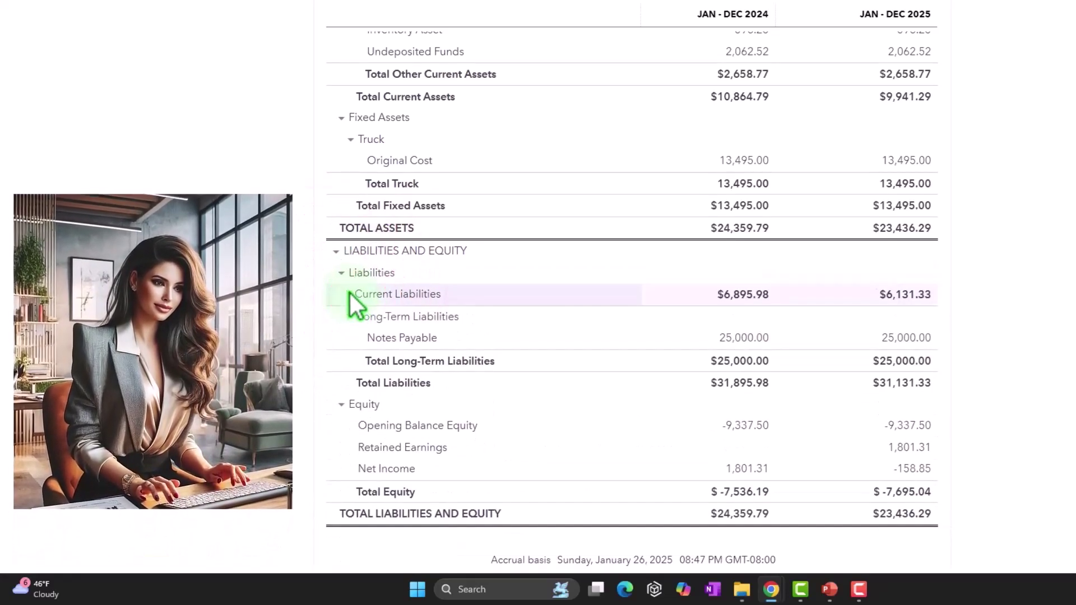
left_click(350, 293)
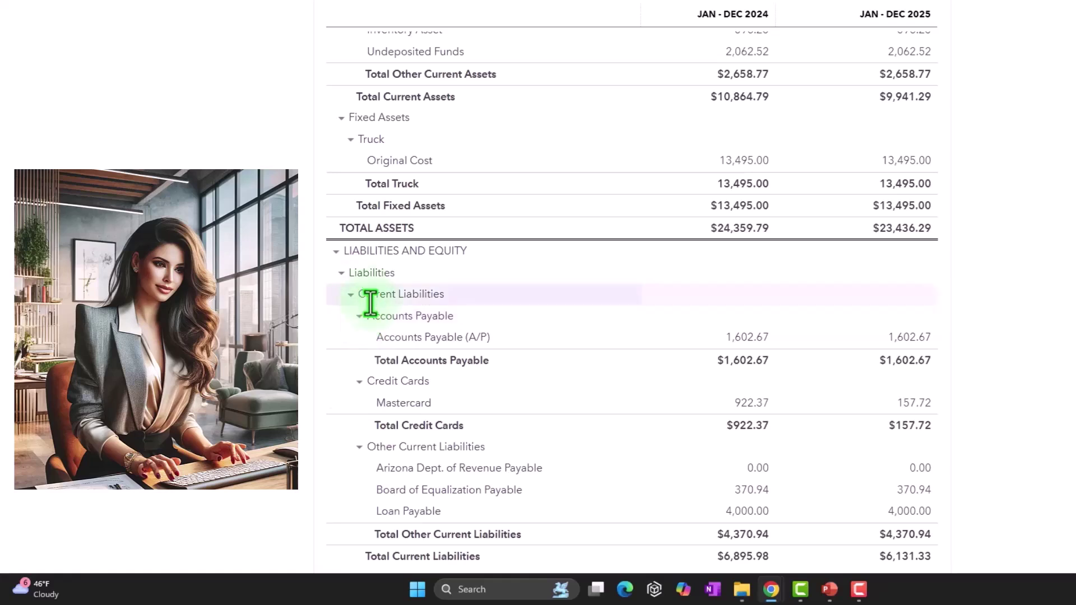
left_click(360, 316)
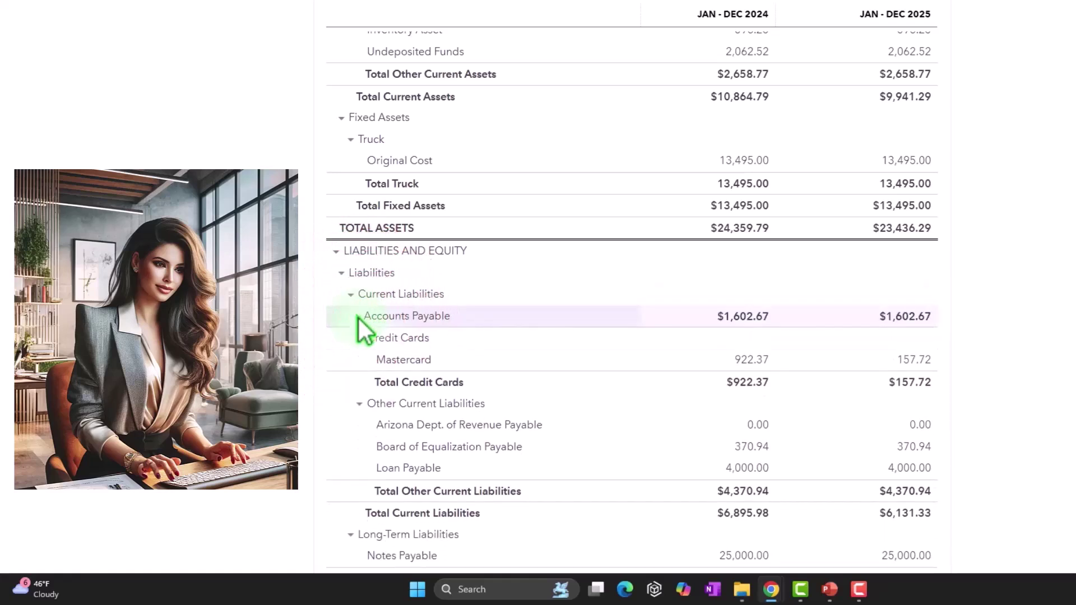
left_click(359, 316)
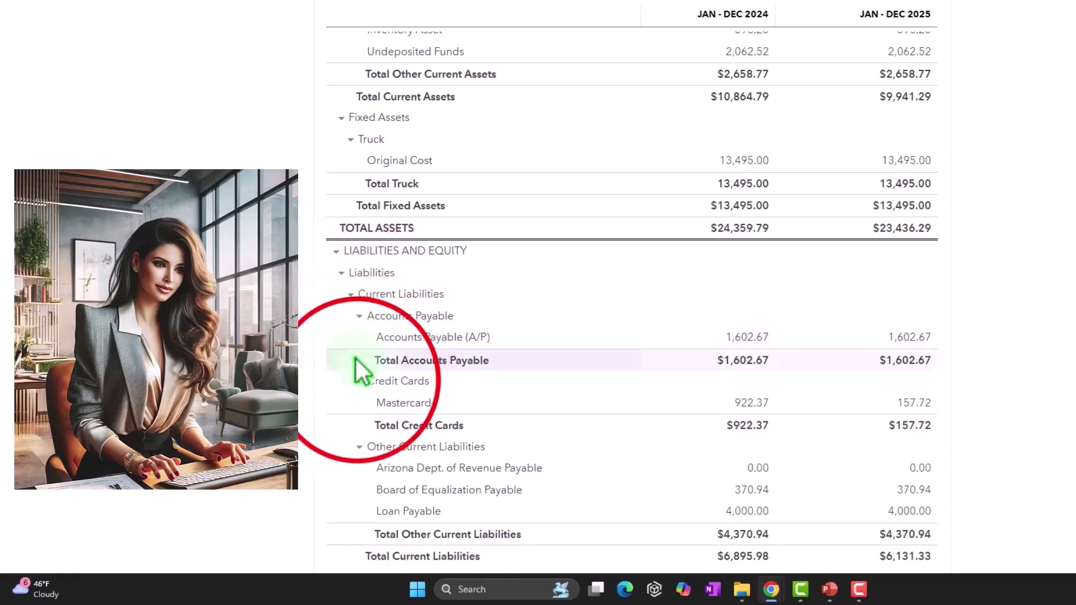
left_click(359, 381)
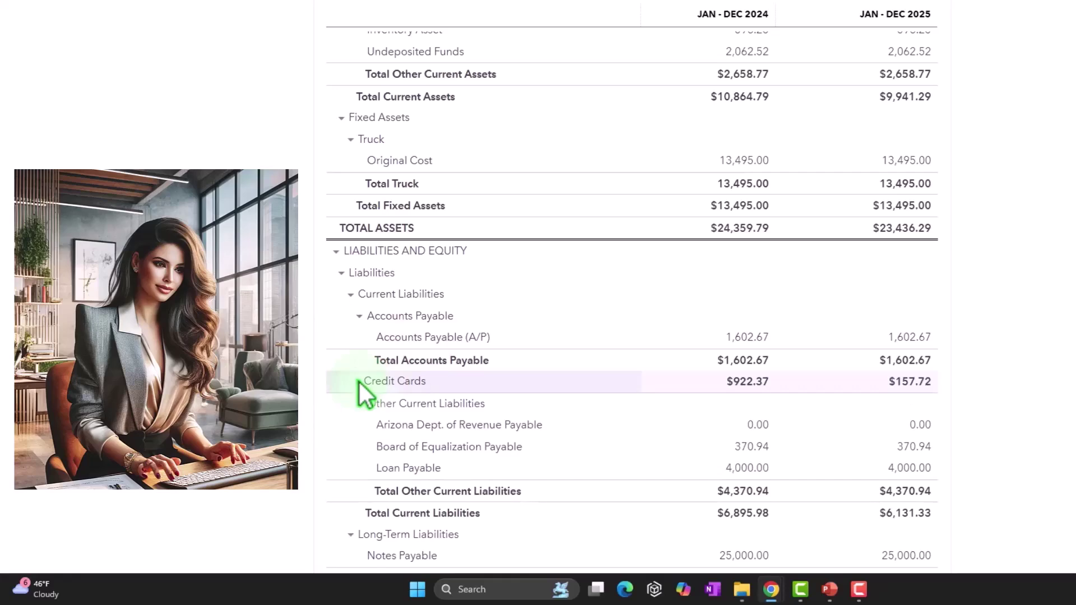
left_click(360, 382)
Step: Collapse and re-expand the Other Current Liabilities subgroup and the Long-Term Liabilities group of the Balance Sheet
scroll(361, 382, "down", 4)
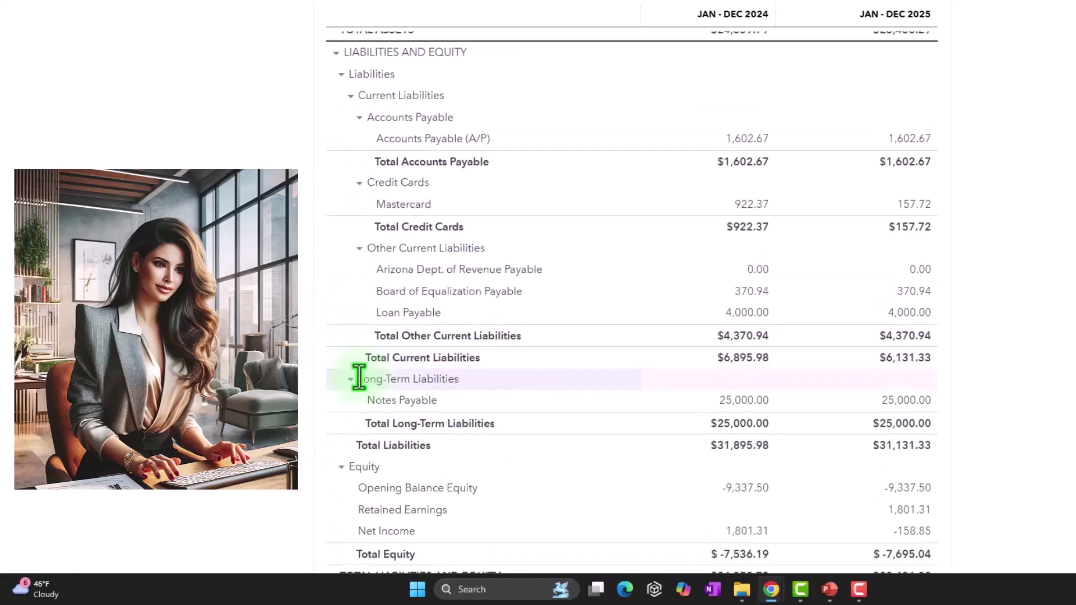
left_click(360, 248)
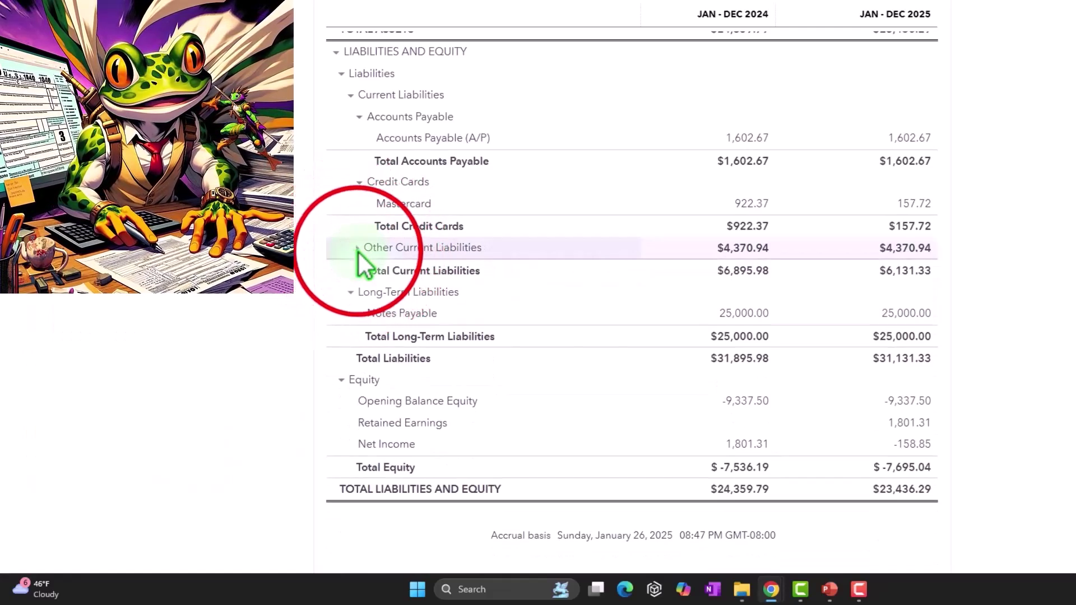
left_click(358, 250)
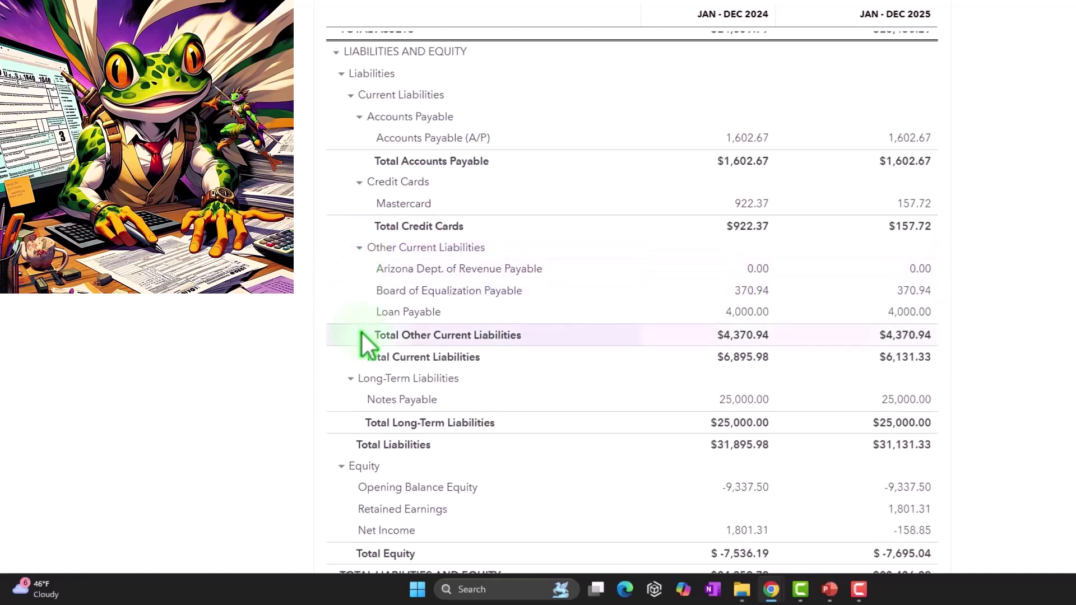
left_click(351, 380)
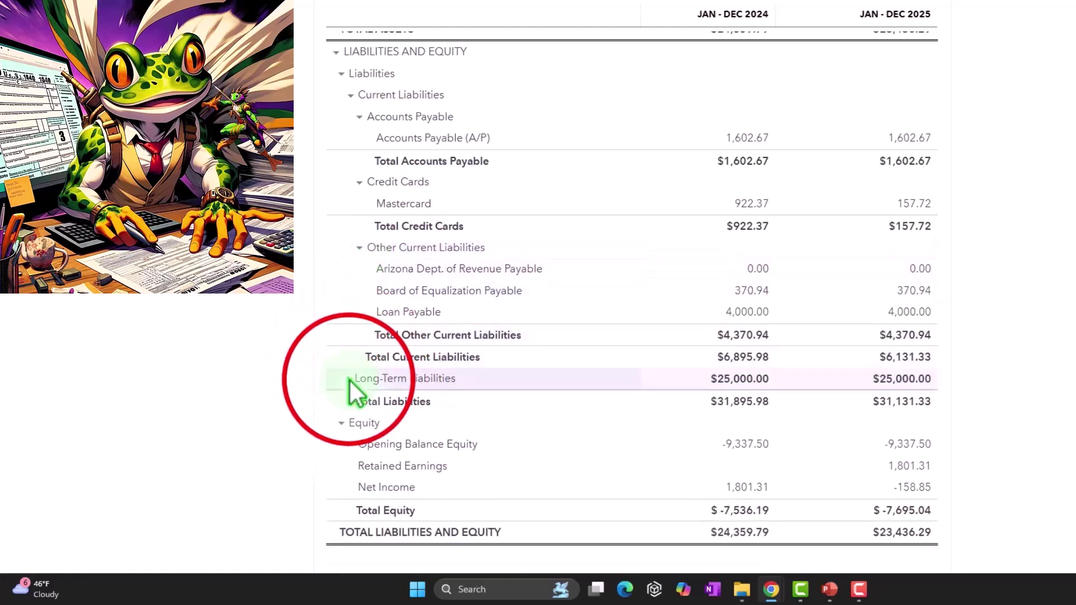
left_click(350, 380)
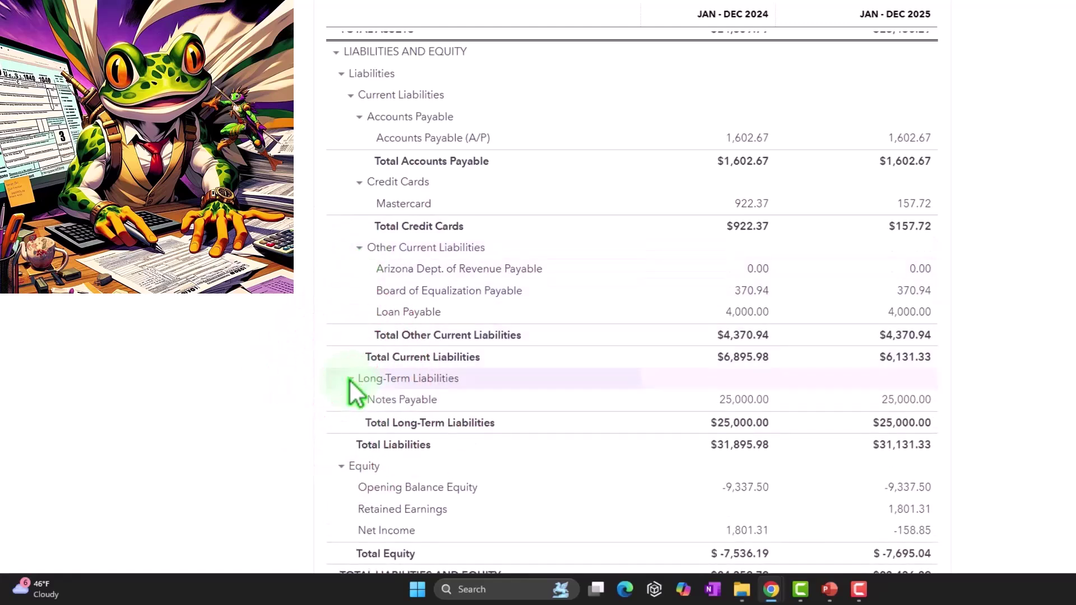
Step: Collapse and re-expand the Equity group to examine how its accounts roll up
scroll(353, 386, "down", 3)
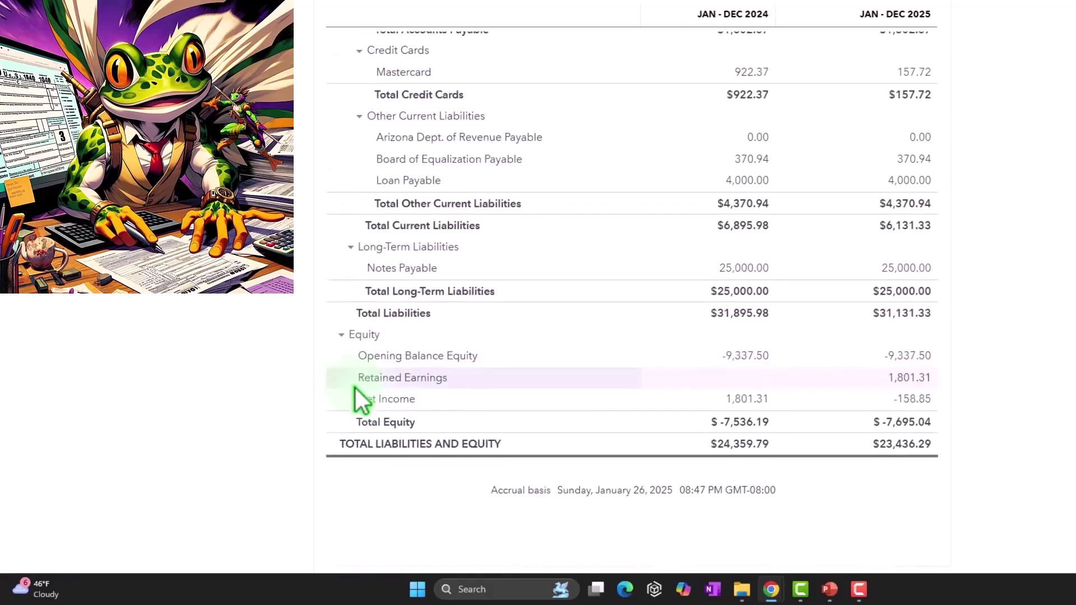
left_click(341, 334)
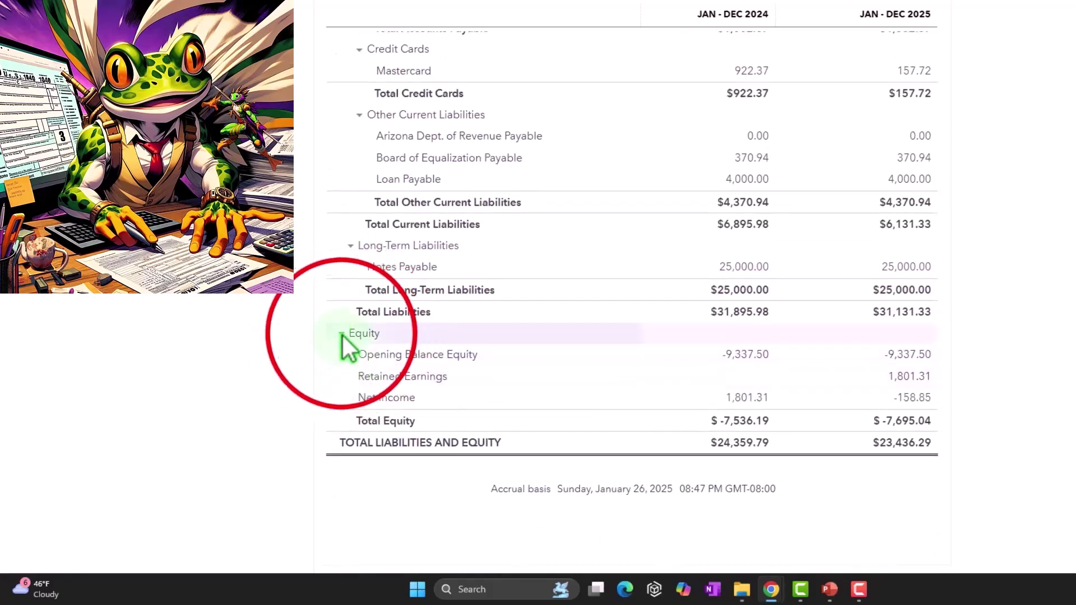
left_click(340, 383)
scroll(337, 381, "down", 2)
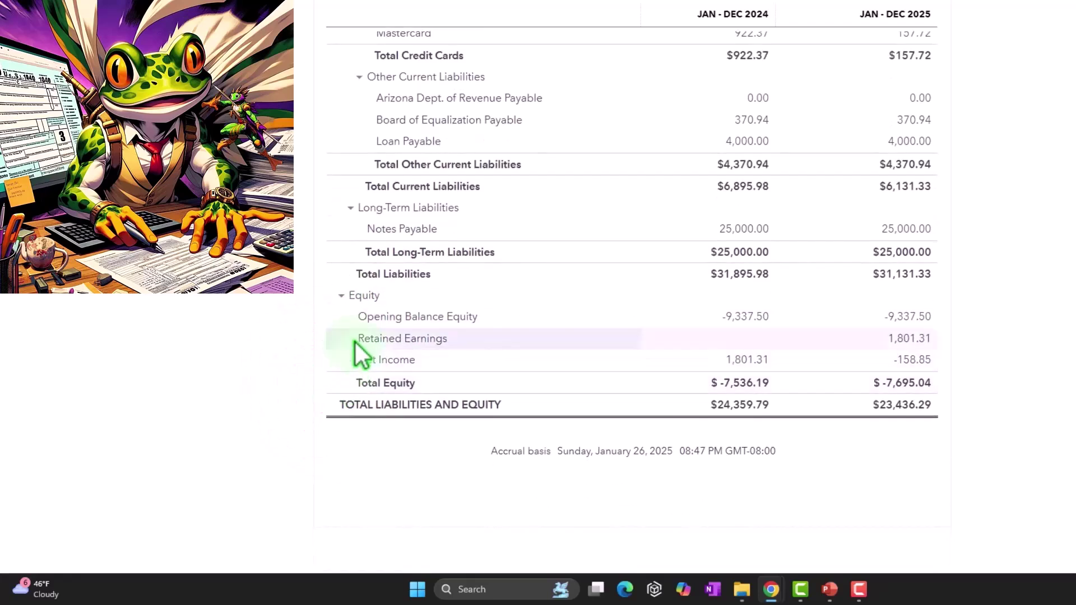
Step: Collapse the Equity and Liabilities groups along with the whole Liabilities and Equity section of the Balance Sheet
left_click(341, 295)
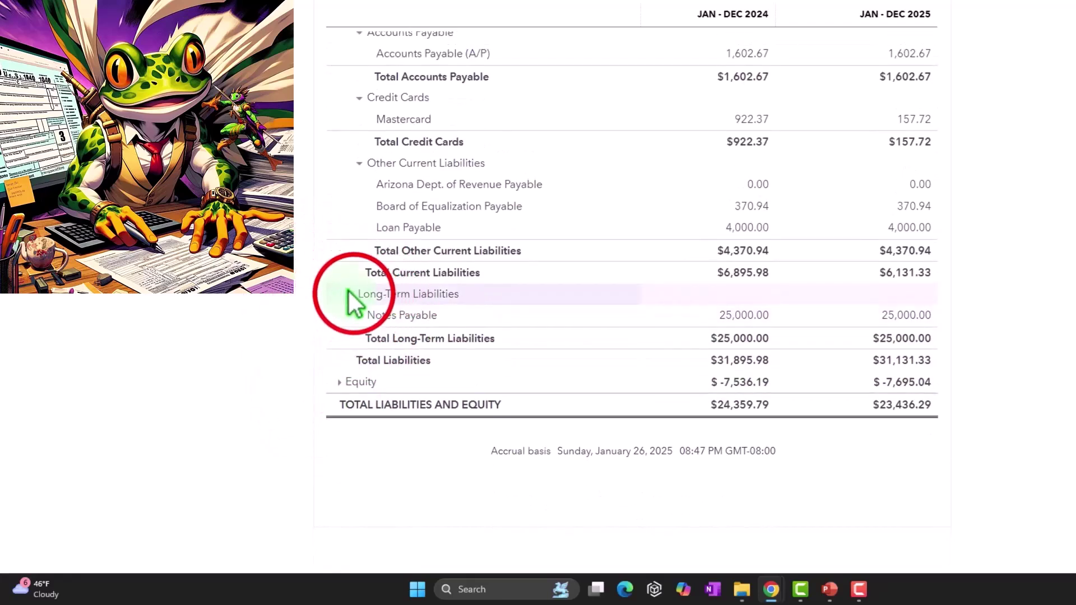
left_click(350, 295)
left_click(359, 207)
left_click(359, 227)
left_click(340, 162)
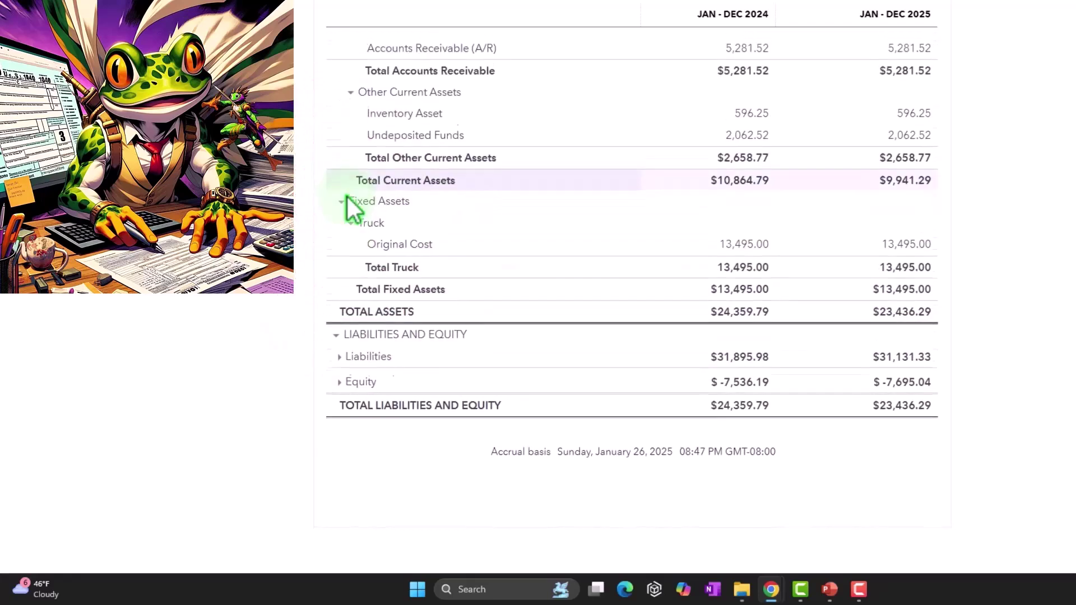
left_click(335, 336)
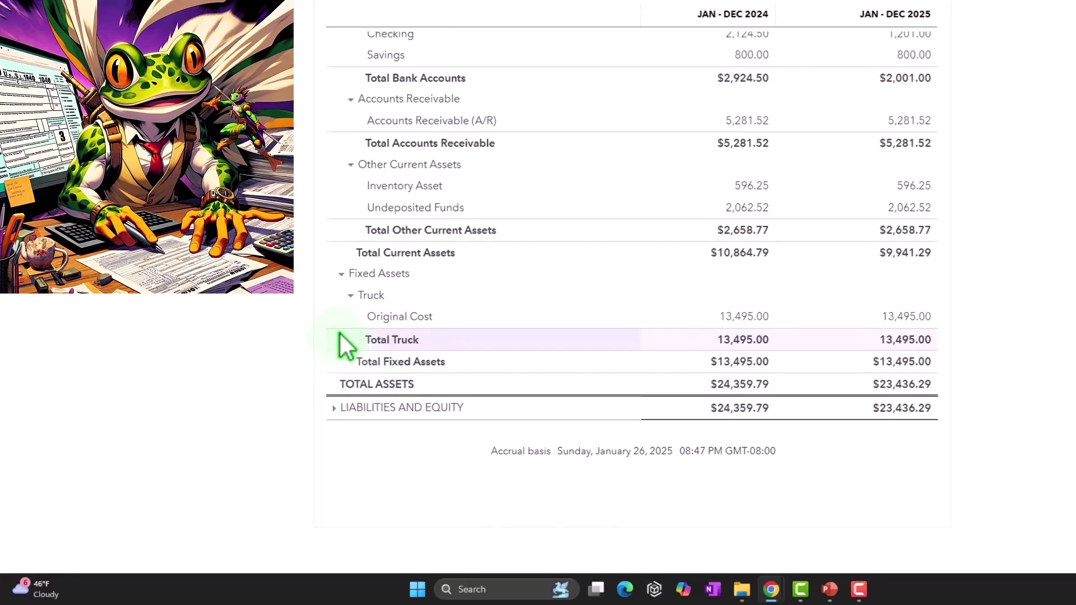
Step: Collapse the Fixed Assets group and the Other Current Assets and Accounts Receivable subgroups, leaving Bank Accounts expanded
left_click(340, 438)
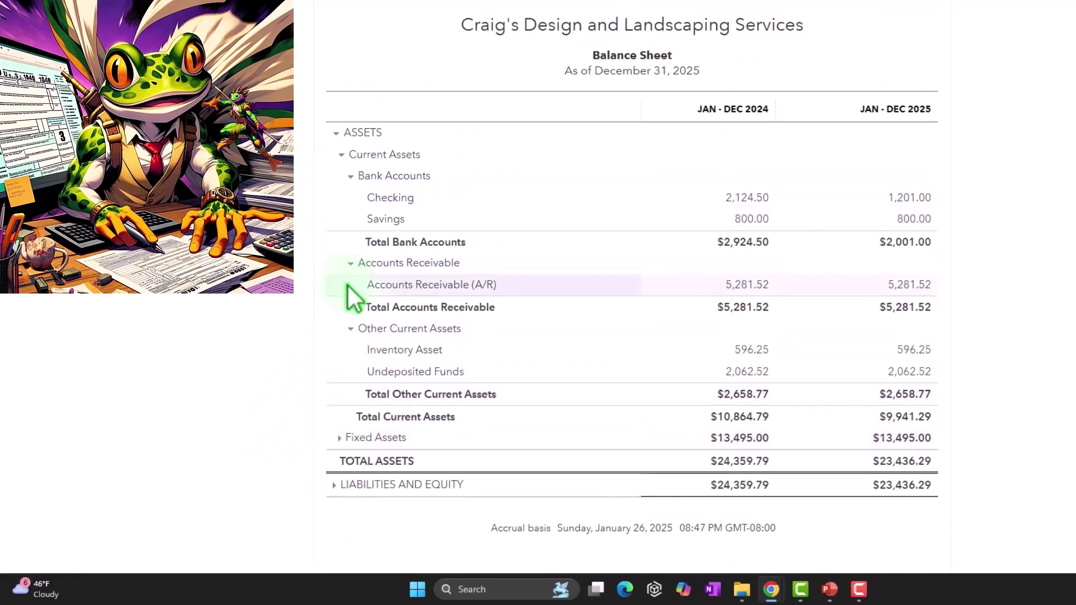
left_click(351, 330)
left_click(352, 264)
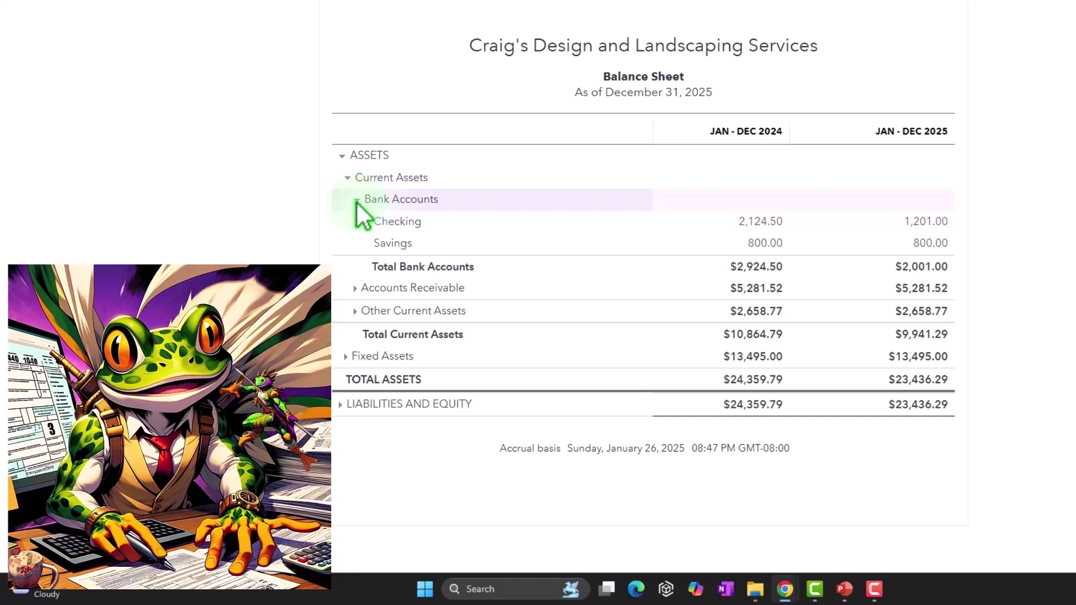
Step: Expand Other Current Assets to view its accounts, collapse it again, and expand the Accounts Receivable subgroup
left_click(354, 315)
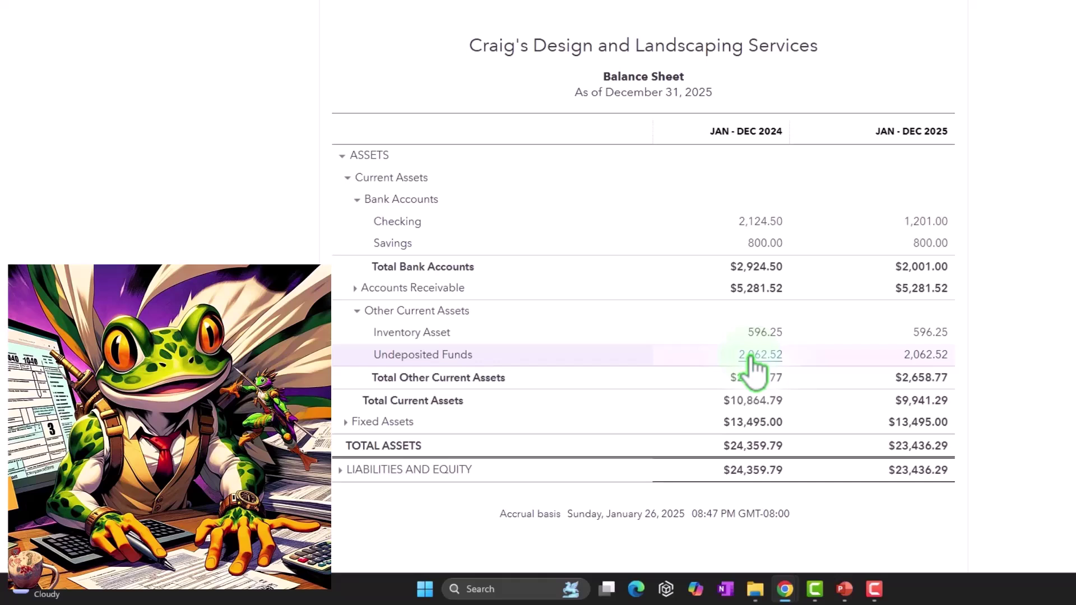
left_click(355, 311)
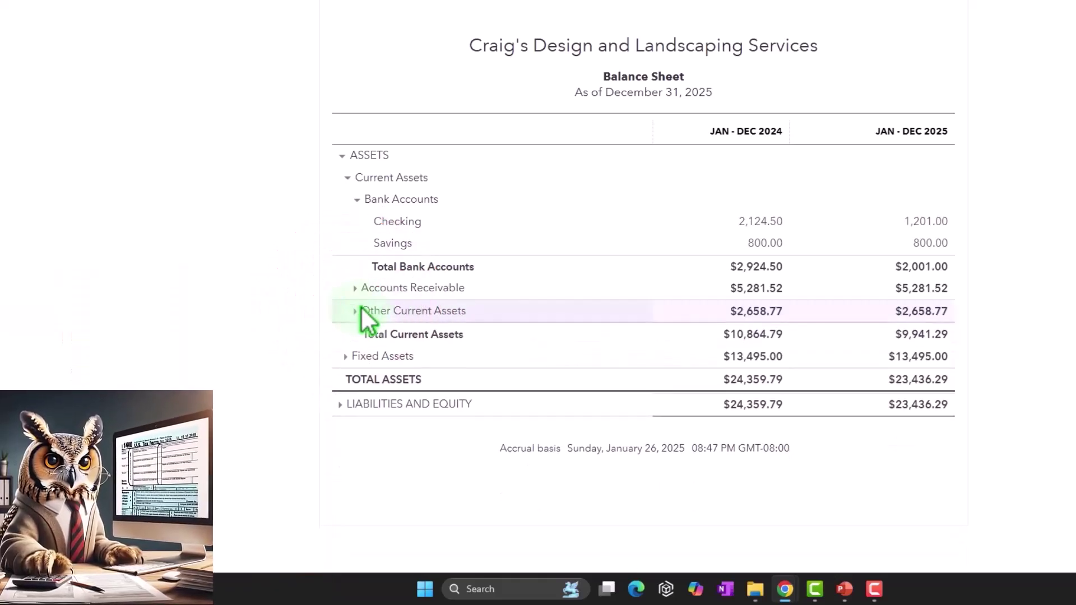
left_click(354, 288)
left_click(354, 289)
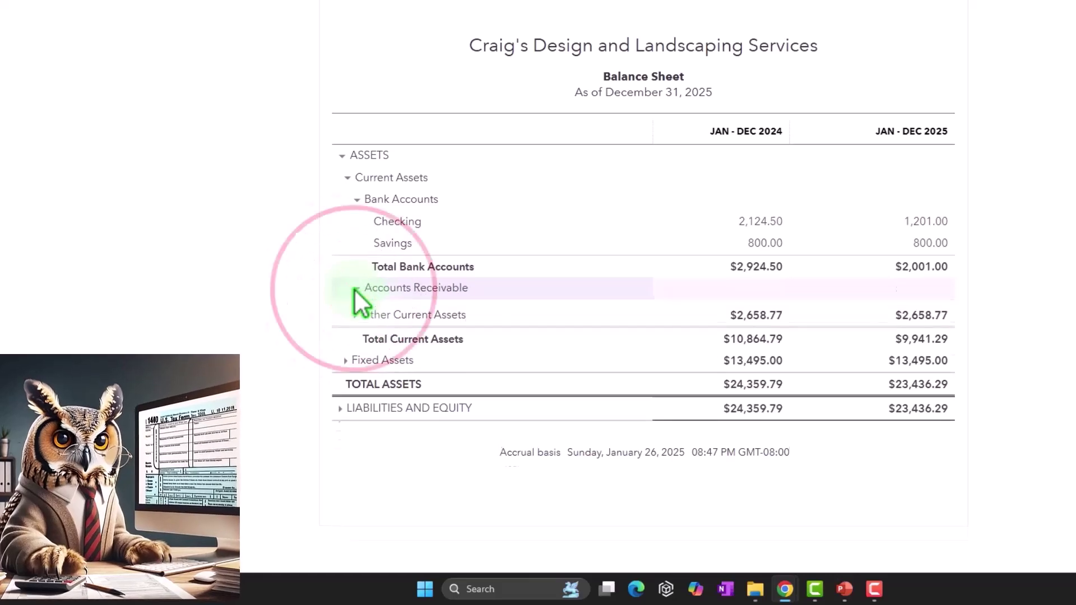
scroll(316, 267, "down", 1)
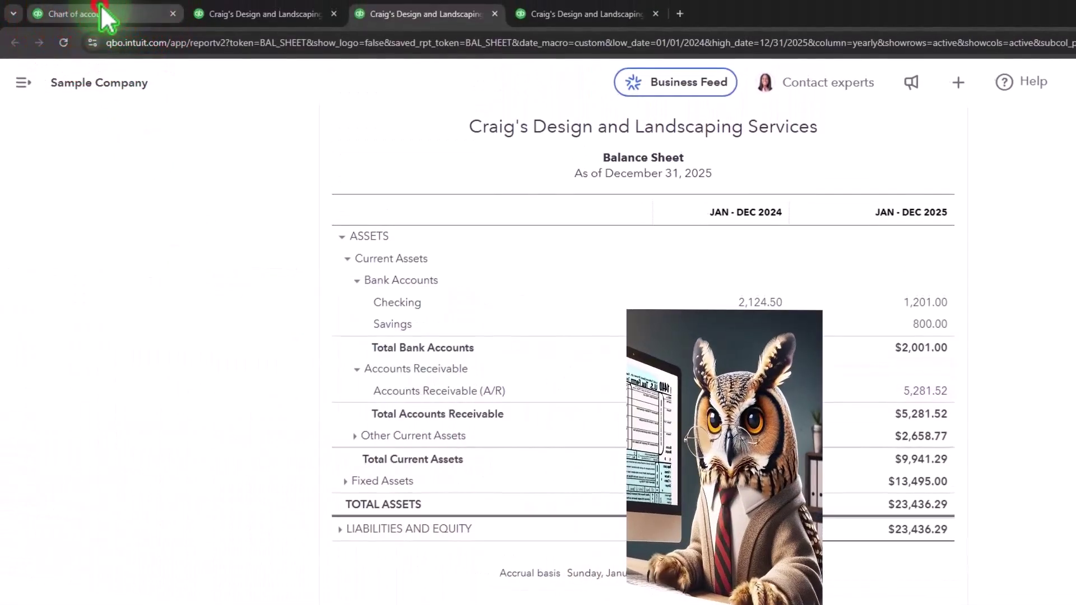
Step: Switch from the Balance Sheet to the chart of accounts page and open the customer list under Sales there
left_click(80, 14)
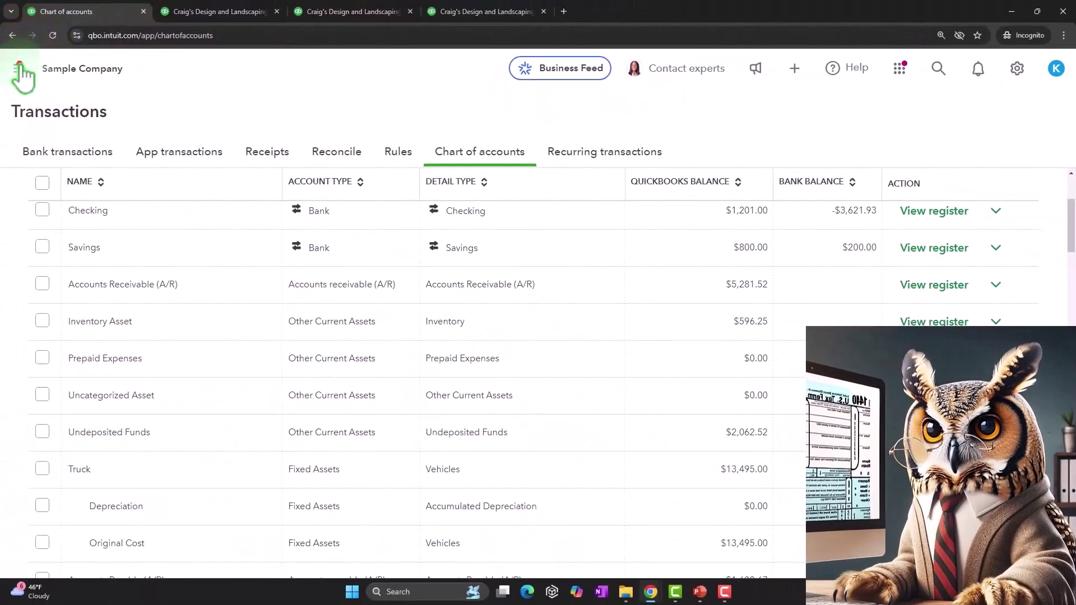
left_click(20, 69)
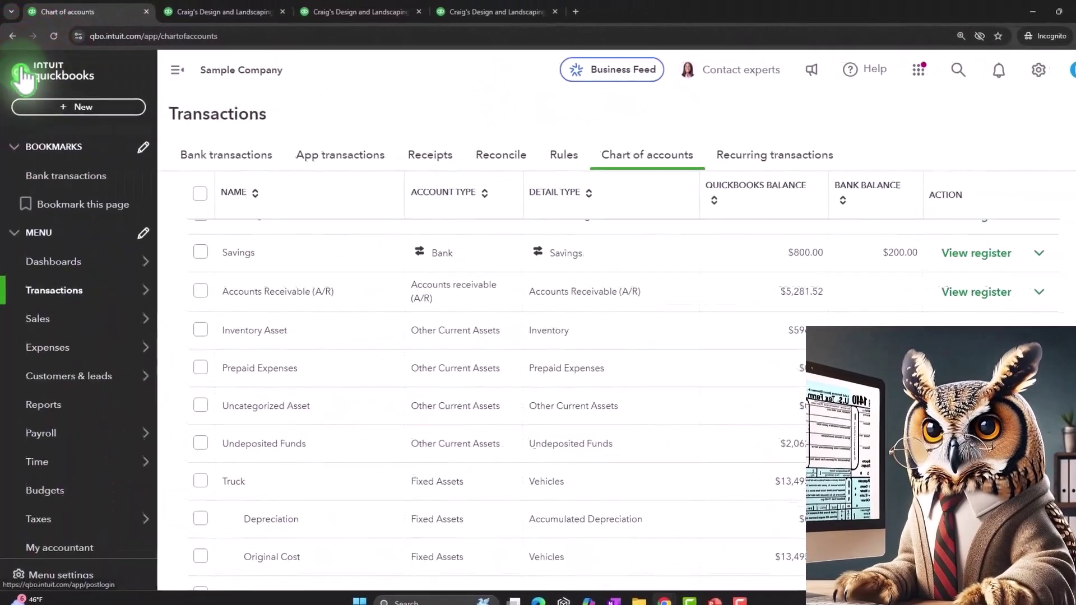
left_click(27, 322)
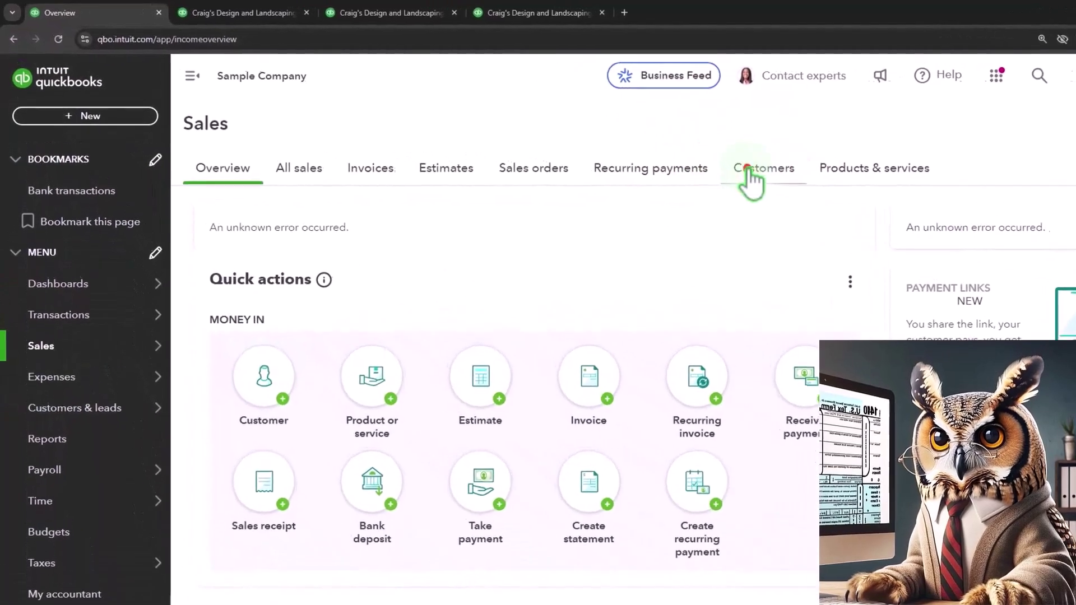
left_click(750, 173)
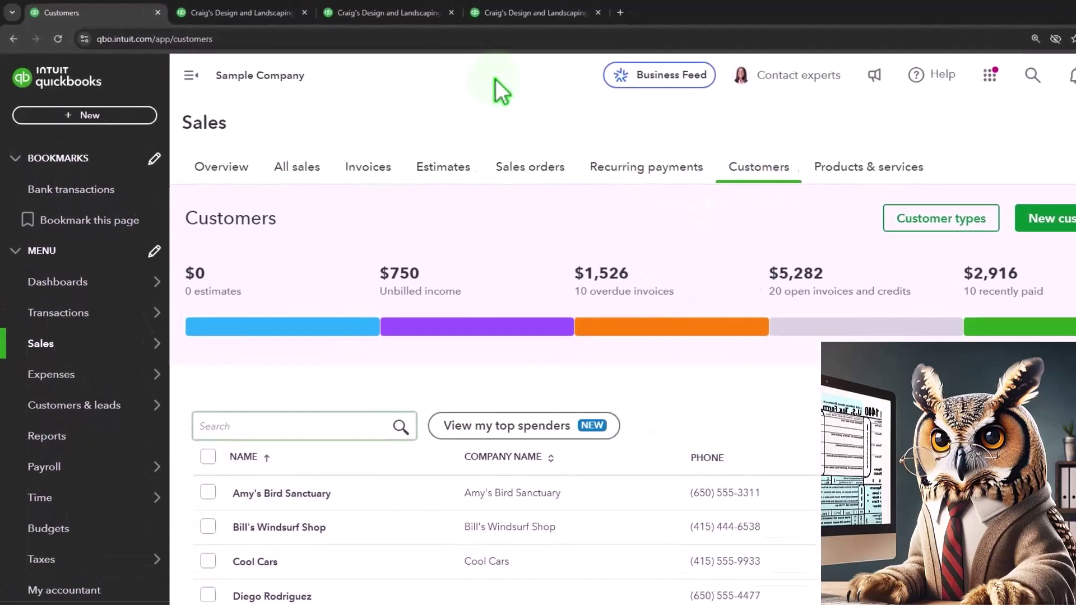
Step: Go back to the full Balance Sheet and collapse and re-expand the Accounts Receivable subgroup
left_click(375, 12)
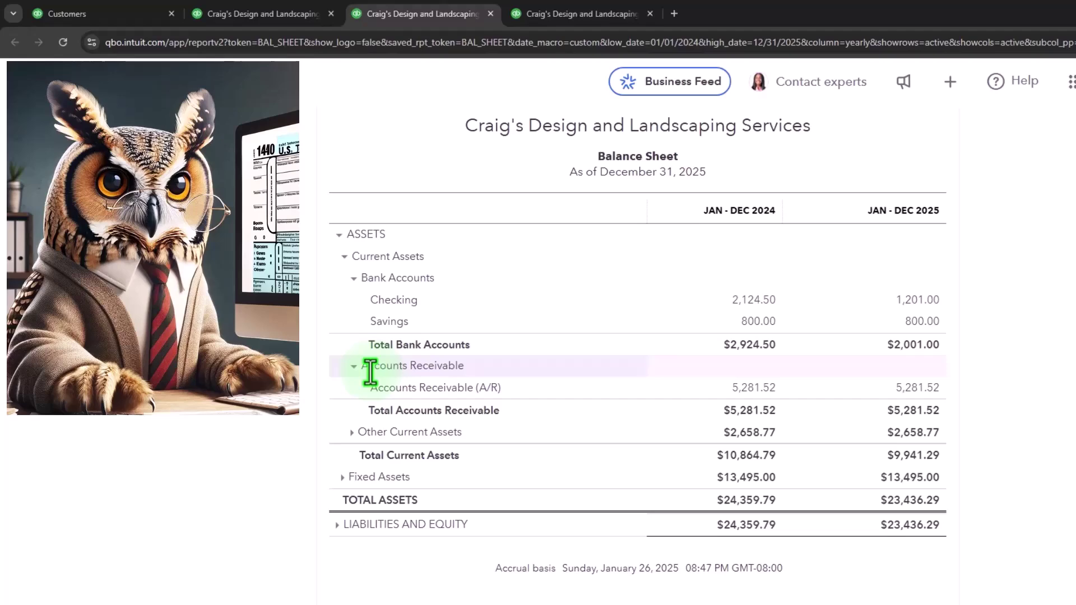
left_click(354, 365)
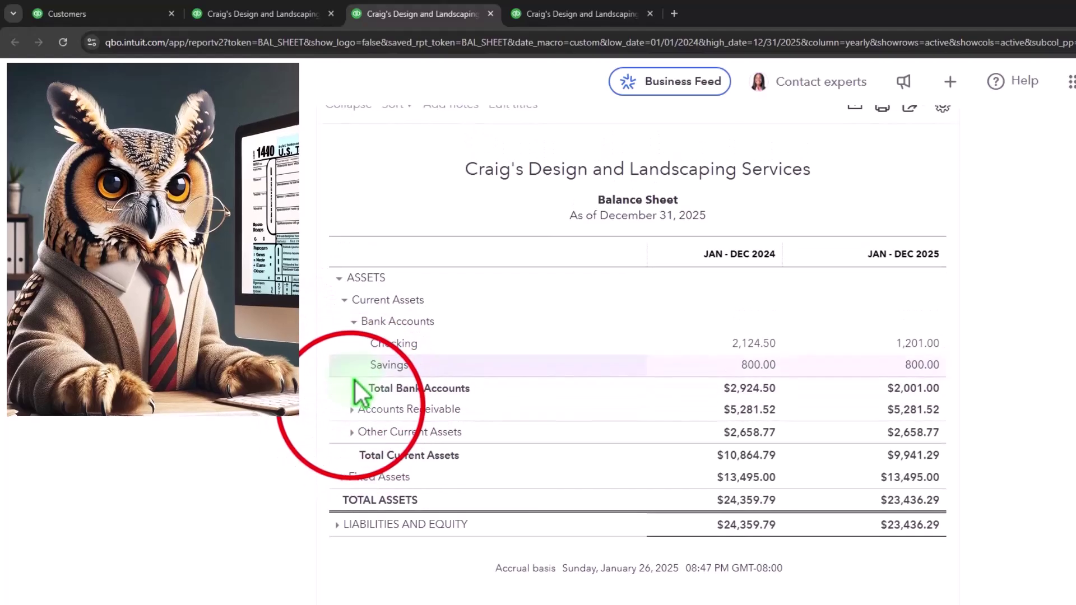
left_click(351, 408)
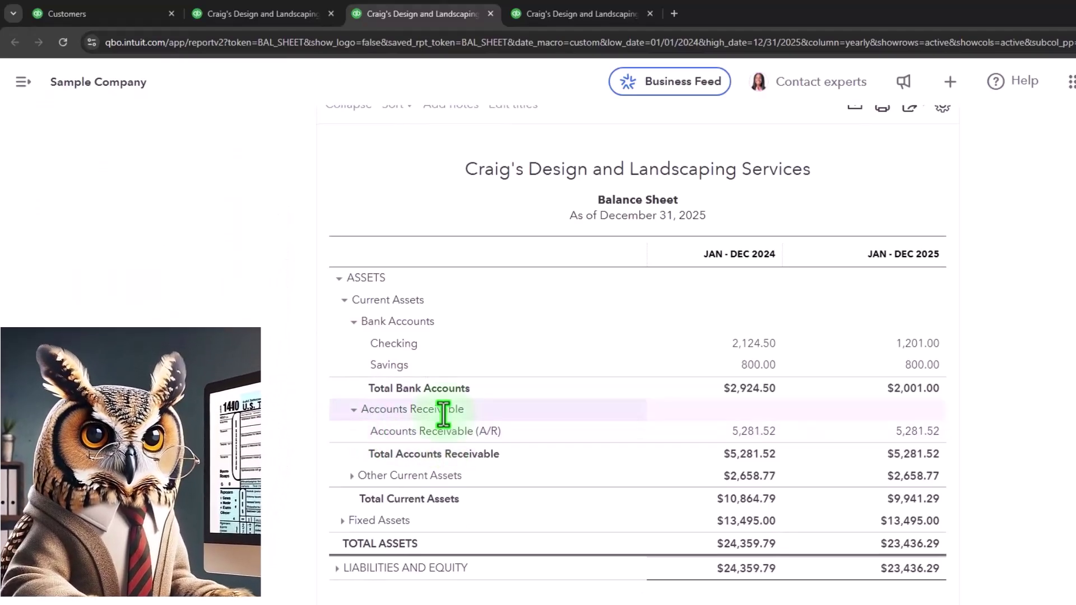
Step: Expand the Other Current Assets subgroup and the Fixed Assets group and review the full Assets section
left_click(353, 477)
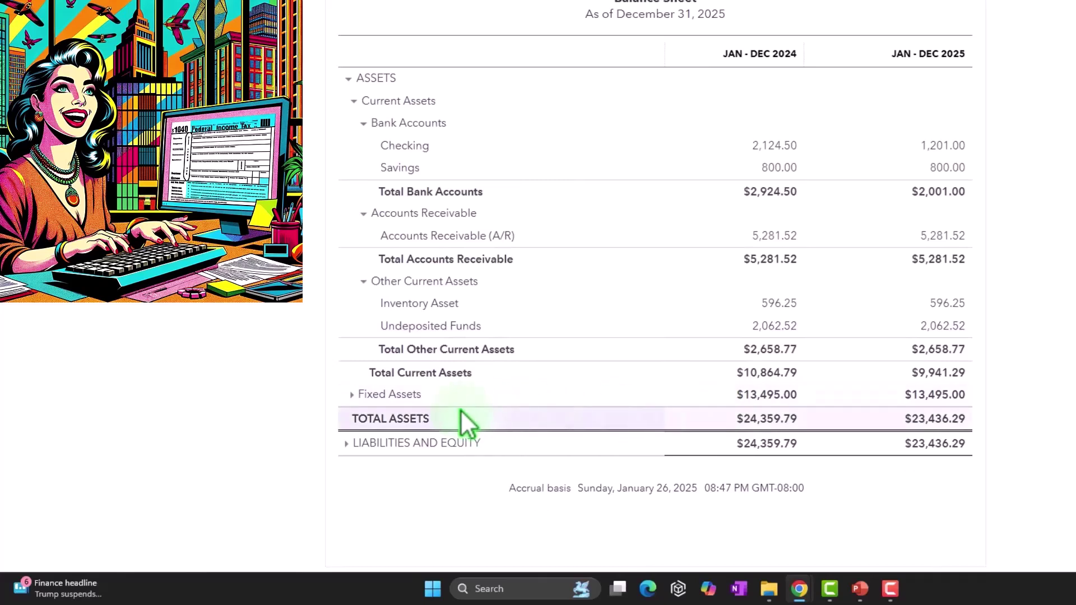
left_click(353, 395)
scroll(318, 365, "down", 2)
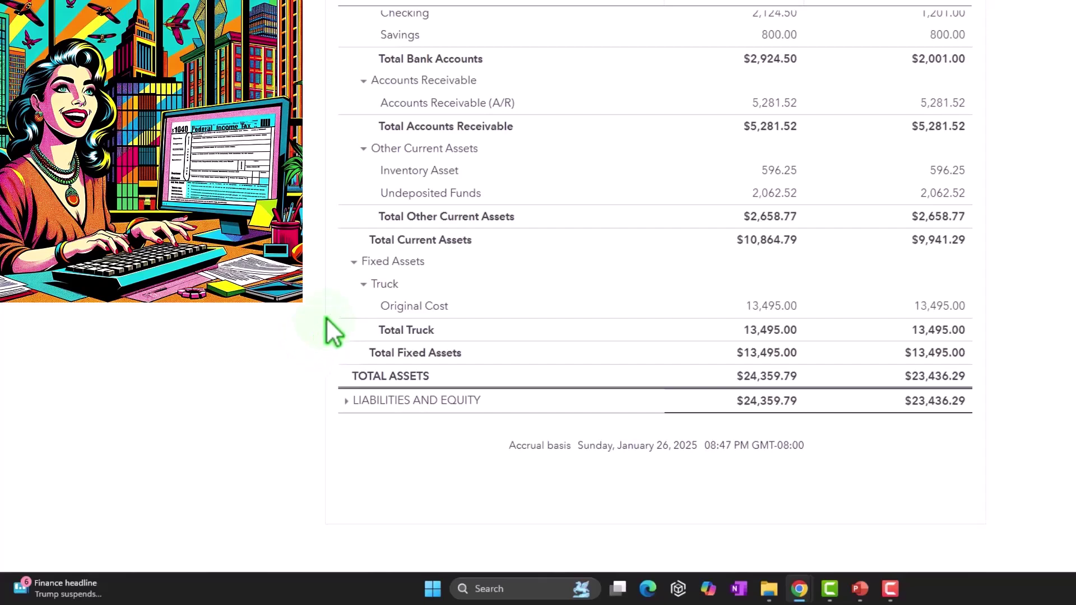
scroll(327, 317, "up", 2)
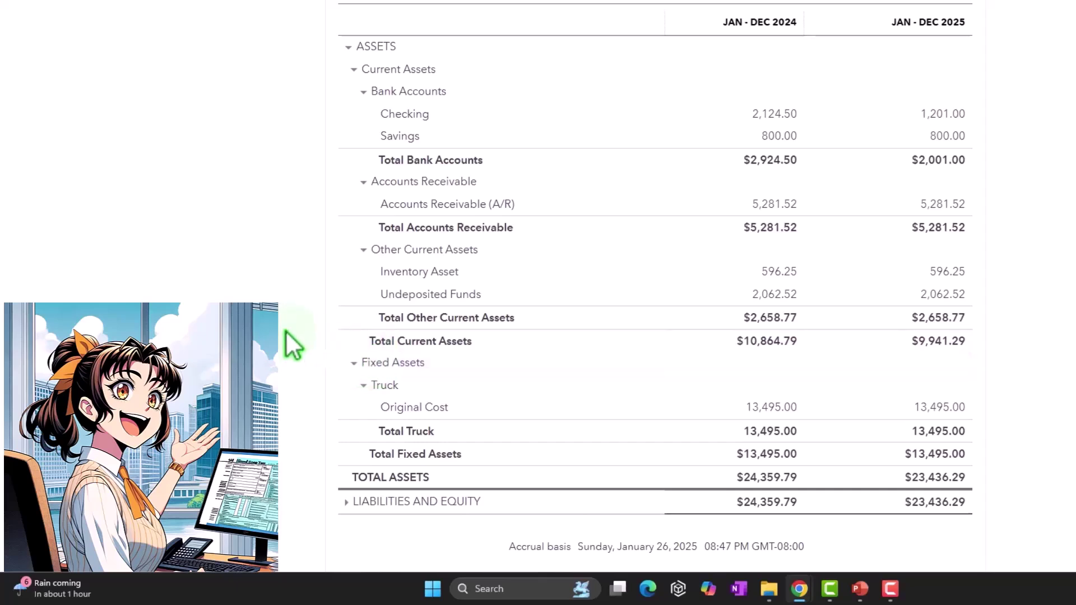
scroll(286, 332, "down", 2)
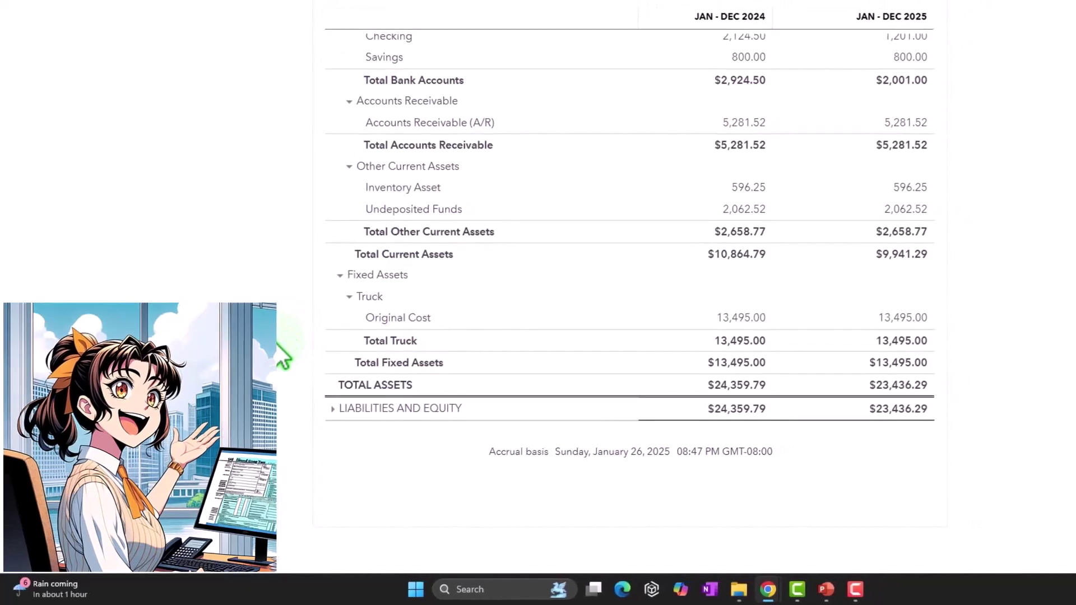
scroll(275, 342, "up", 2)
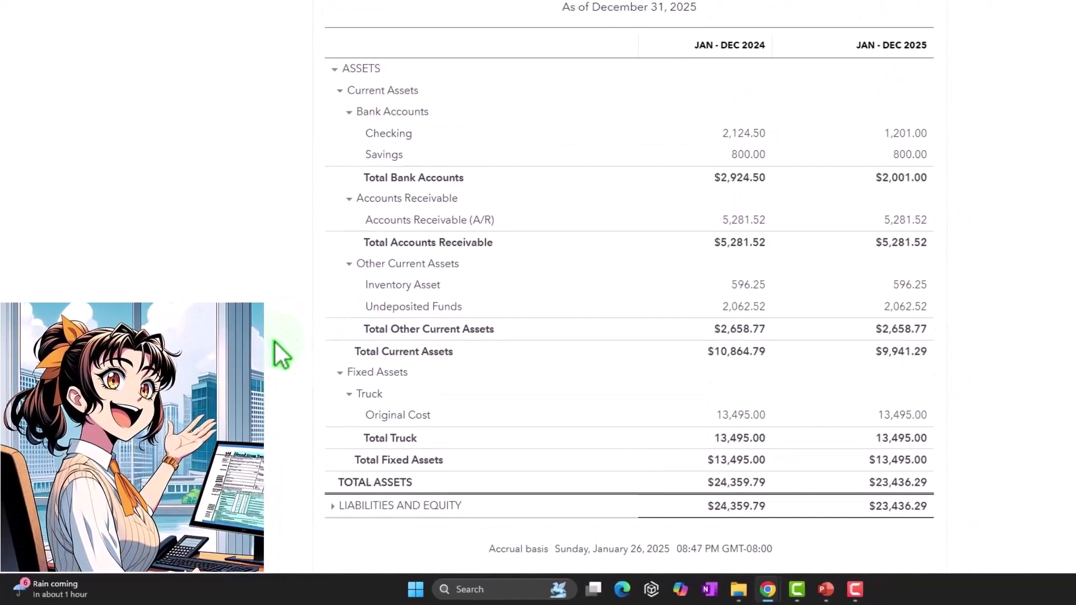